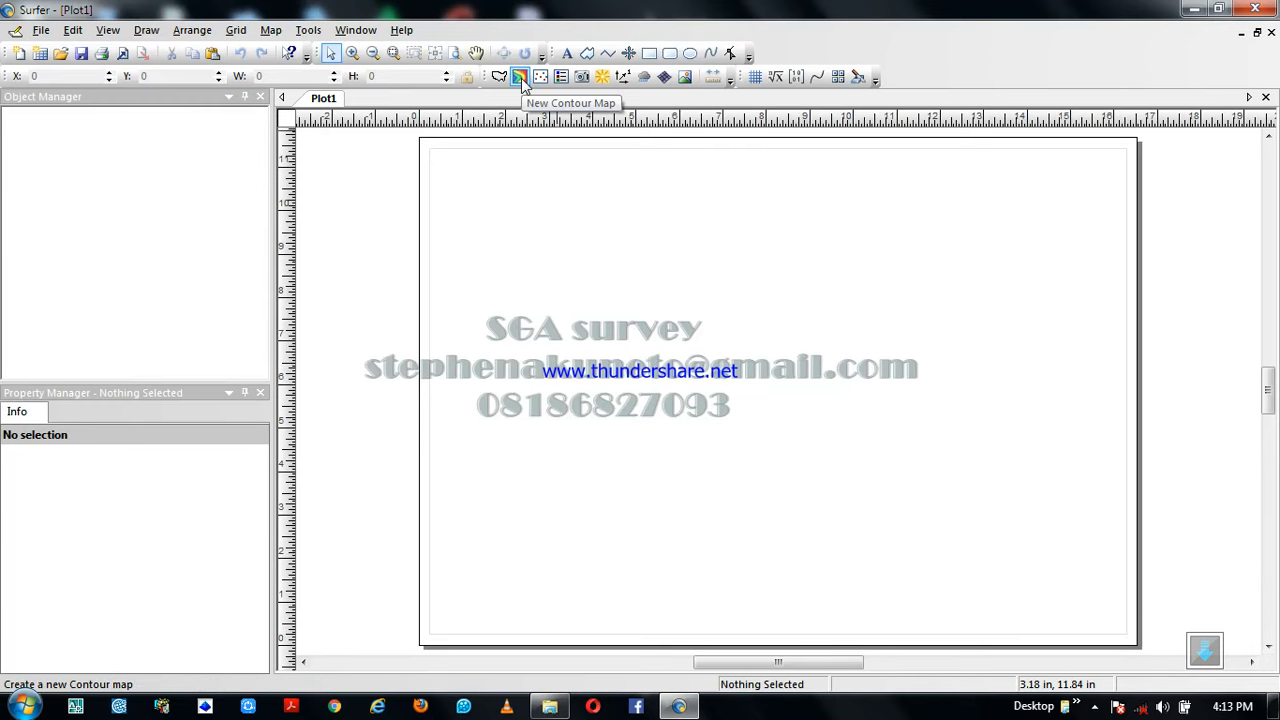
# Create a new contour map from the CONTOUR DATA grid file in the SURFER TUTORIALS folder
pyautogui.click(521, 78)
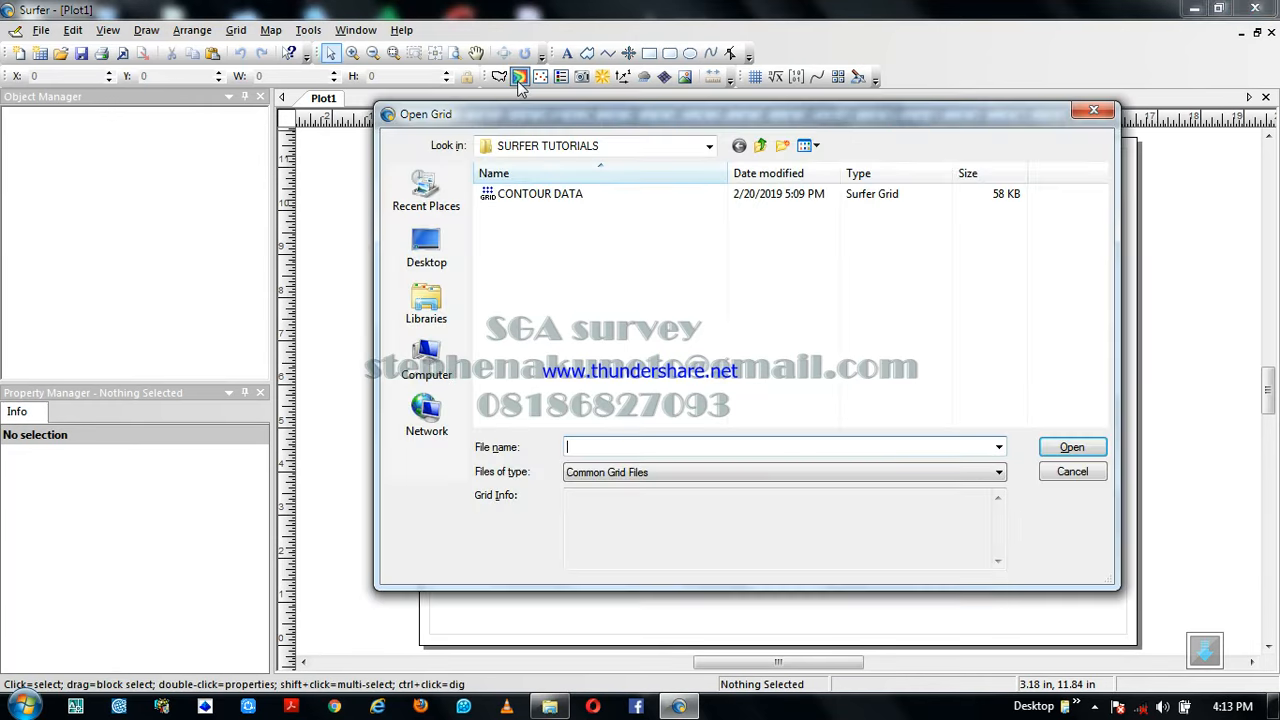
pyautogui.click(575, 194)
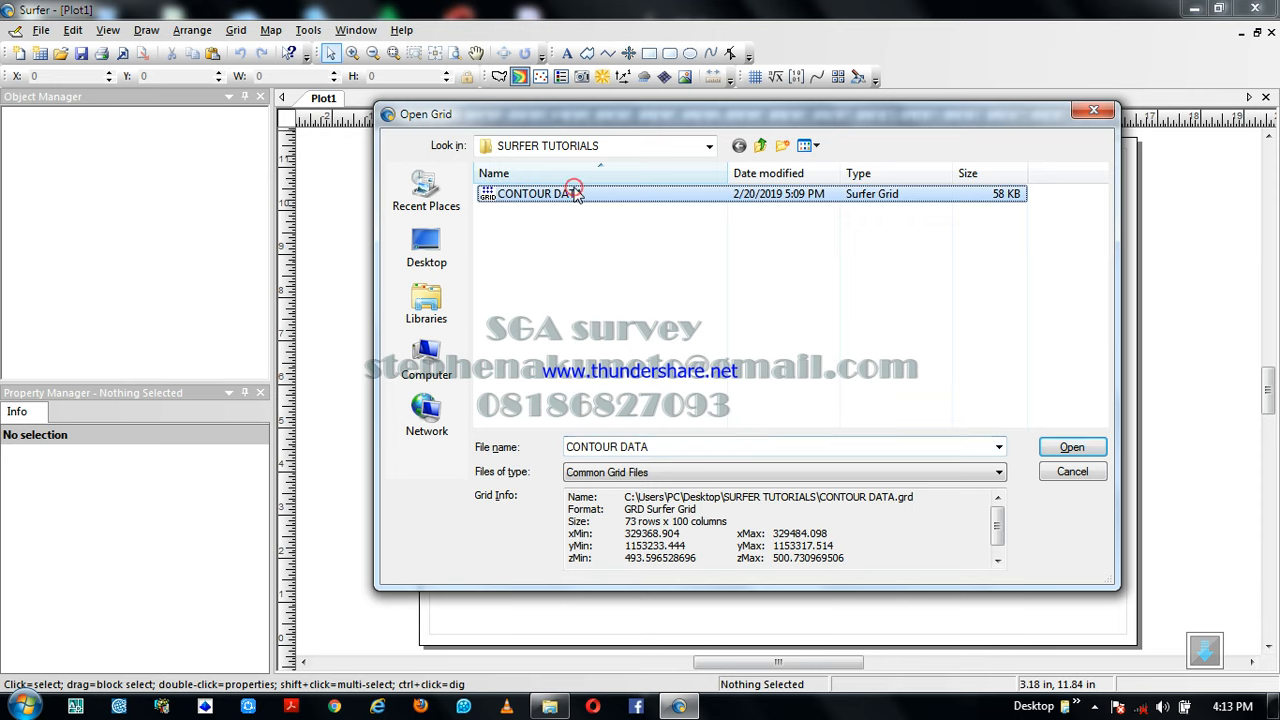
pyautogui.click(1042, 448)
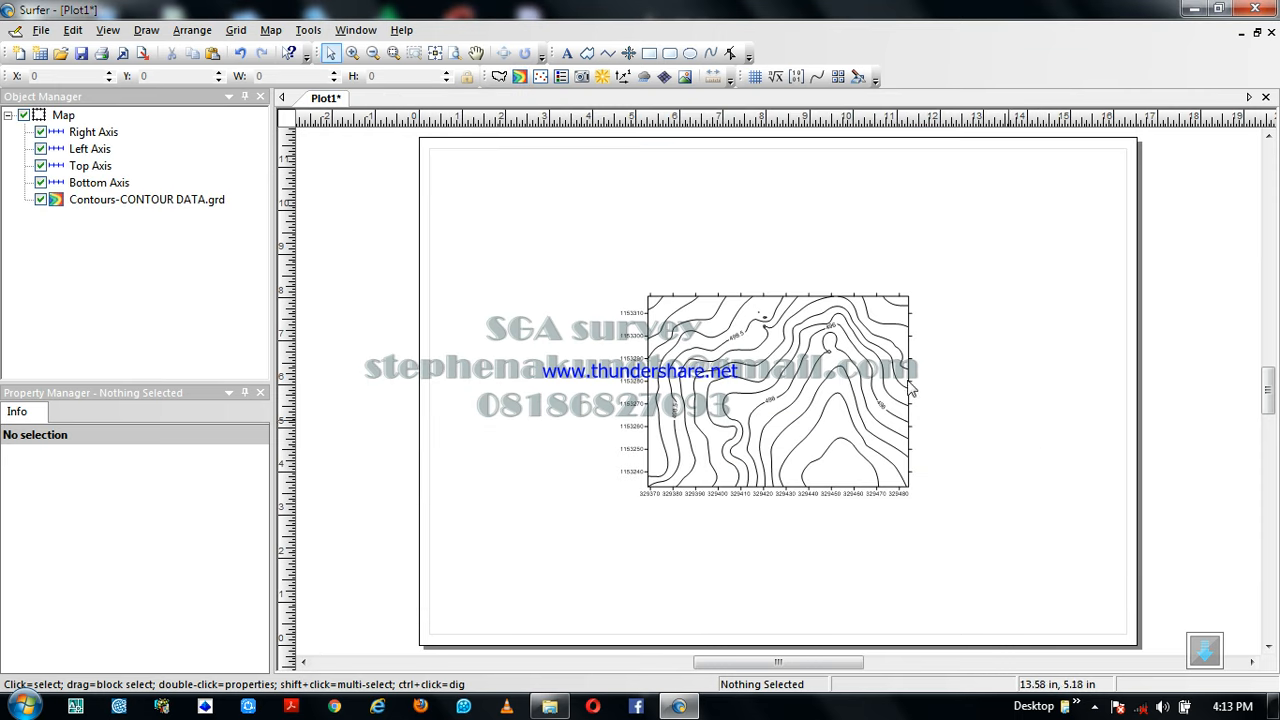
# Set the contour layer's smoothing to High
pyautogui.click(760, 368)
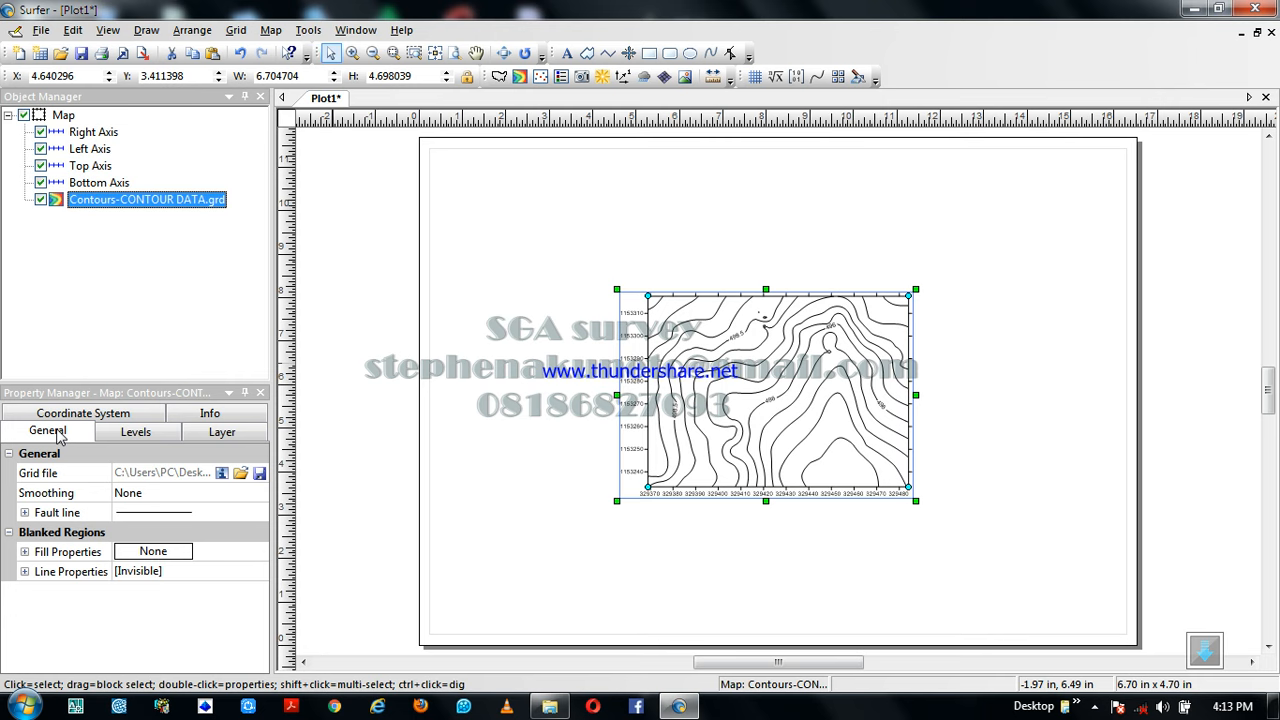
pyautogui.click(133, 493)
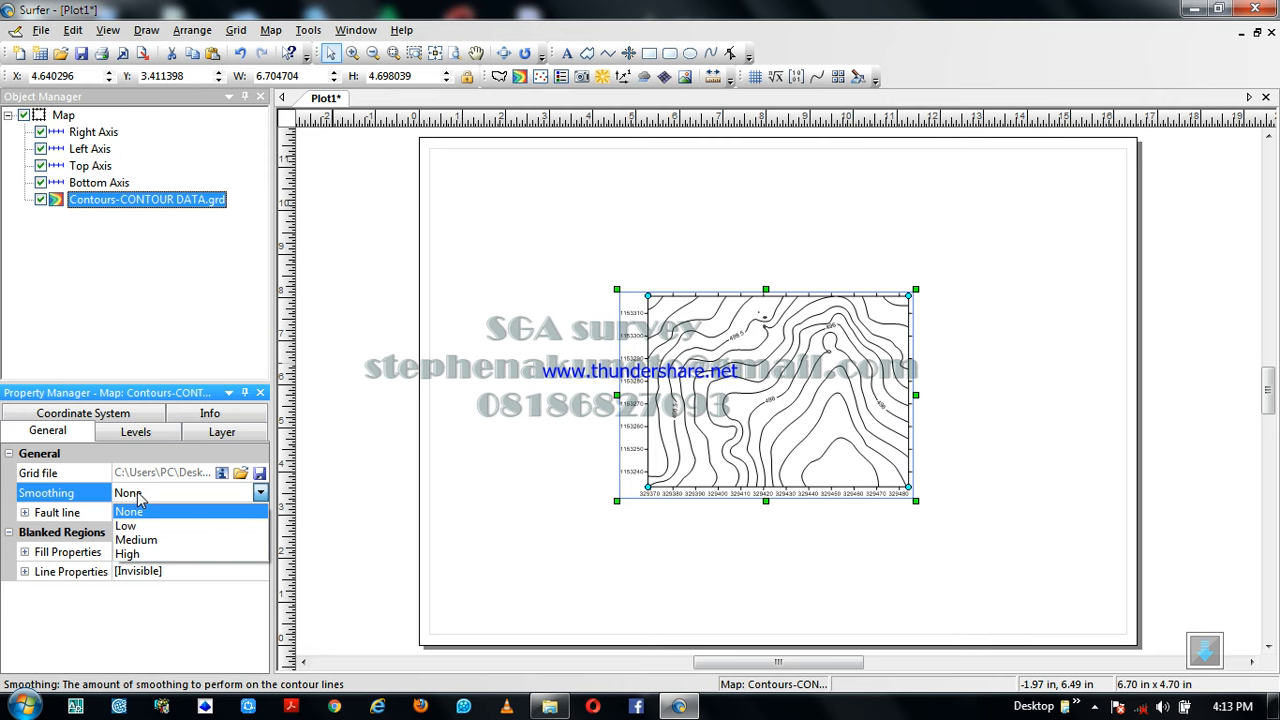
pyautogui.click(157, 555)
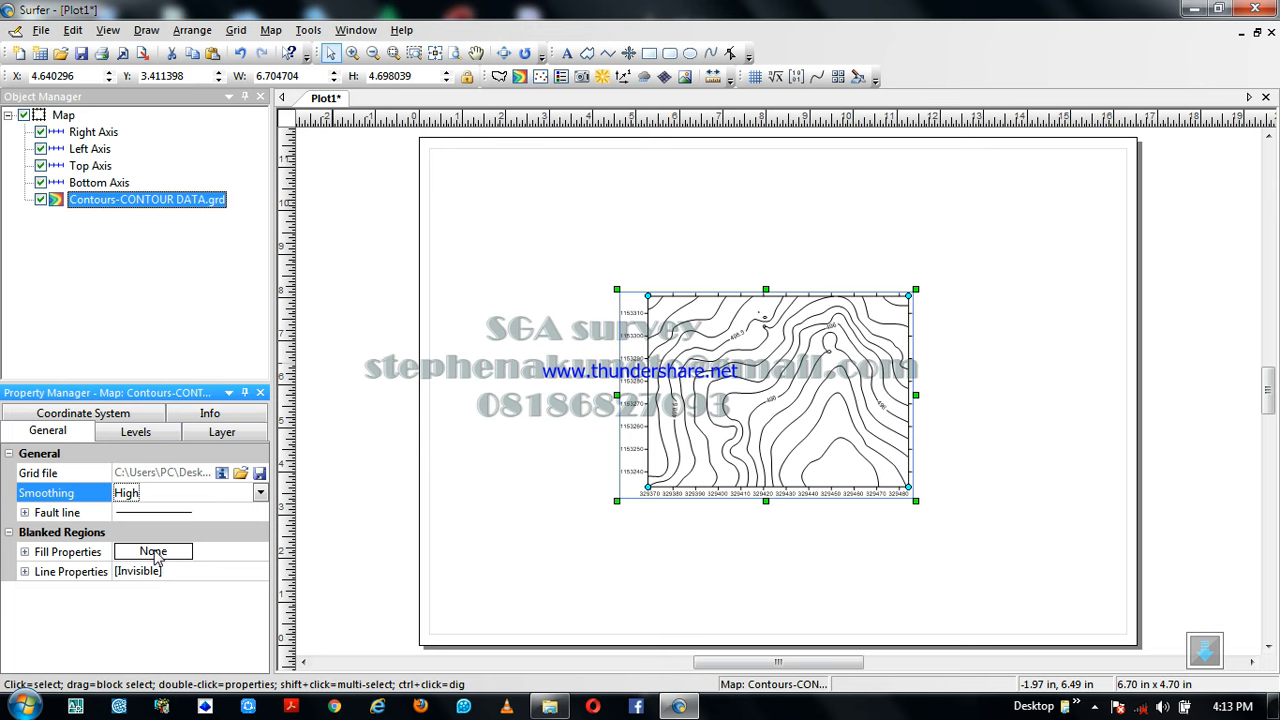
pyautogui.click(9, 455)
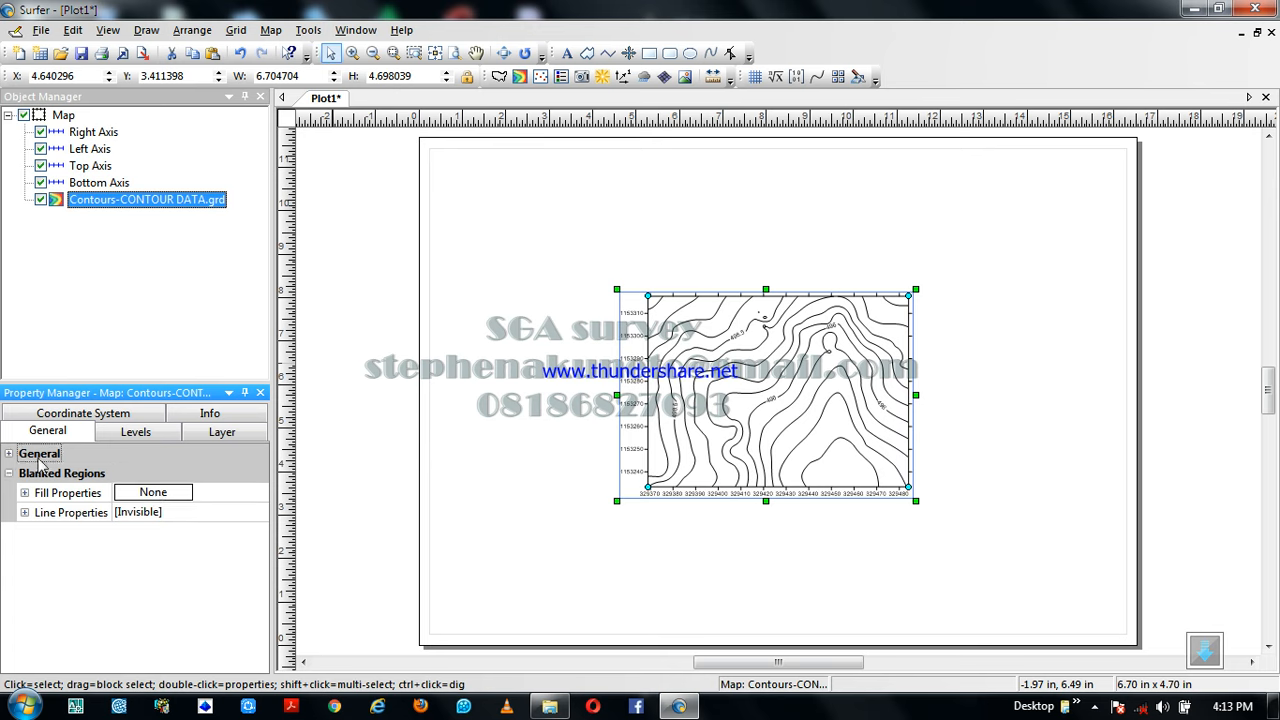
# Set the contour interval of the contour layer's levels to 0.2
pyautogui.click(113, 437)
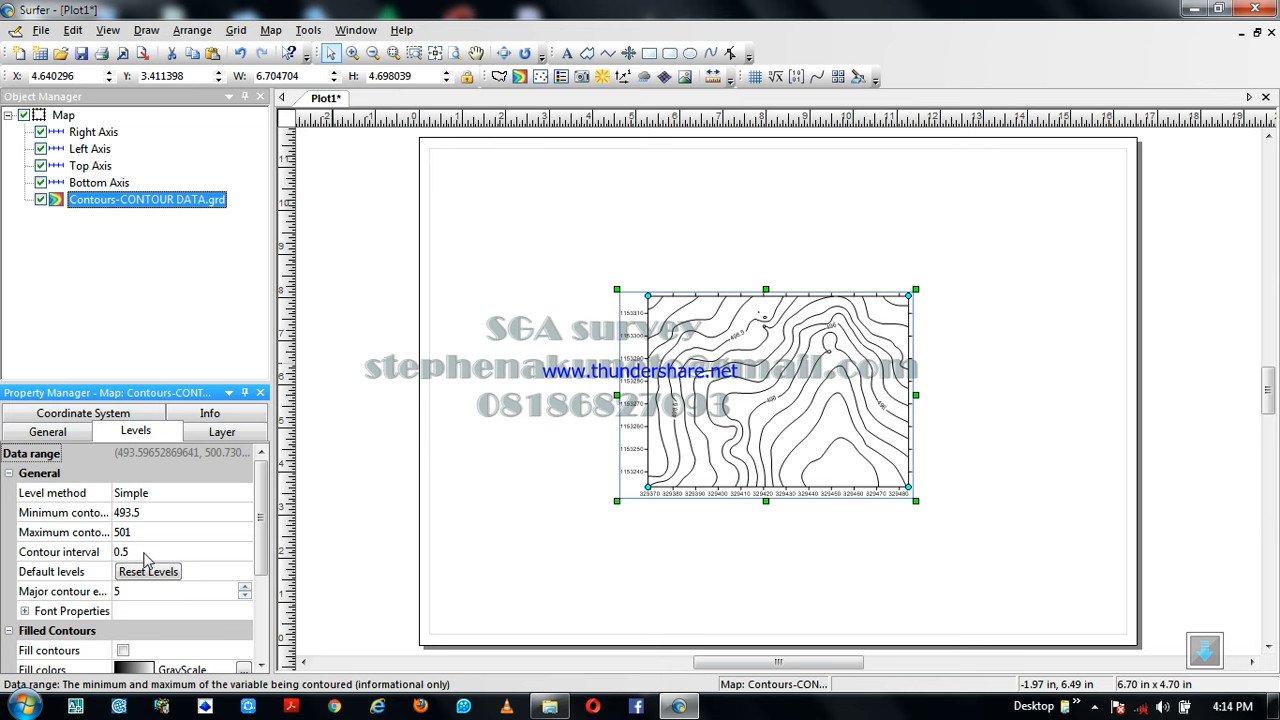
pyautogui.click(137, 555)
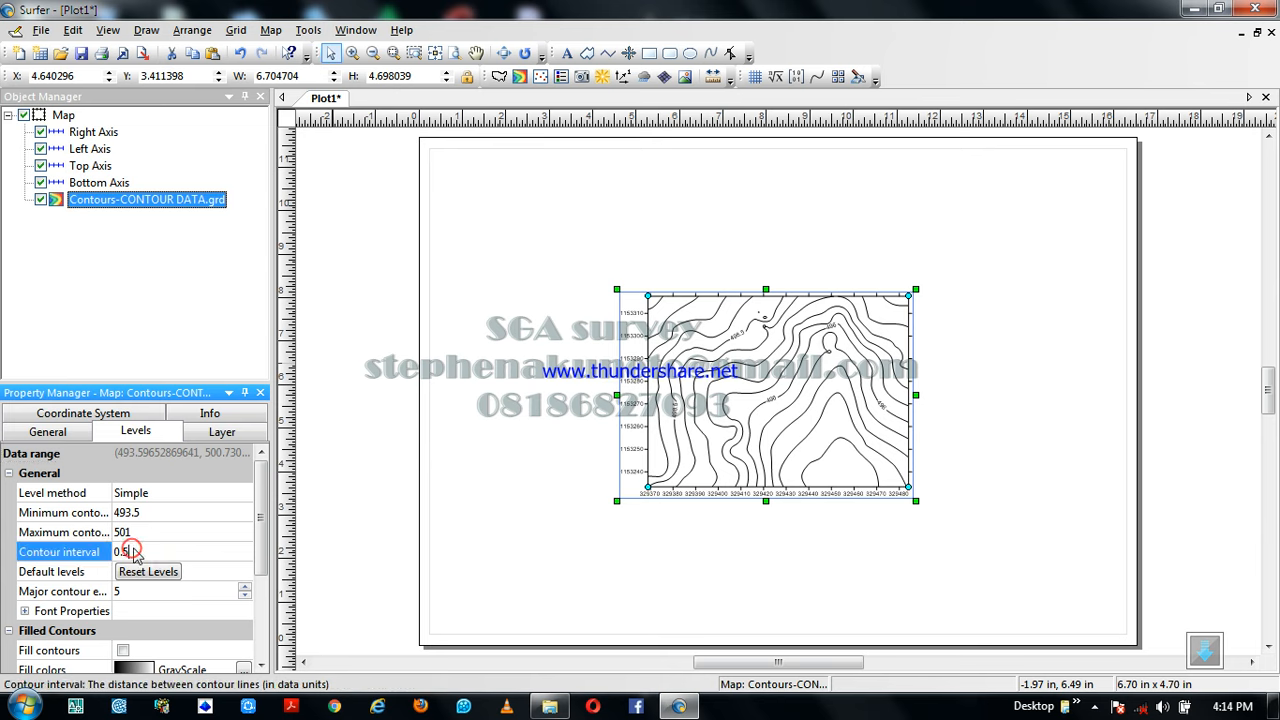
pyautogui.press('BackSpace')
pyautogui.write('2')
pyautogui.press('Return')
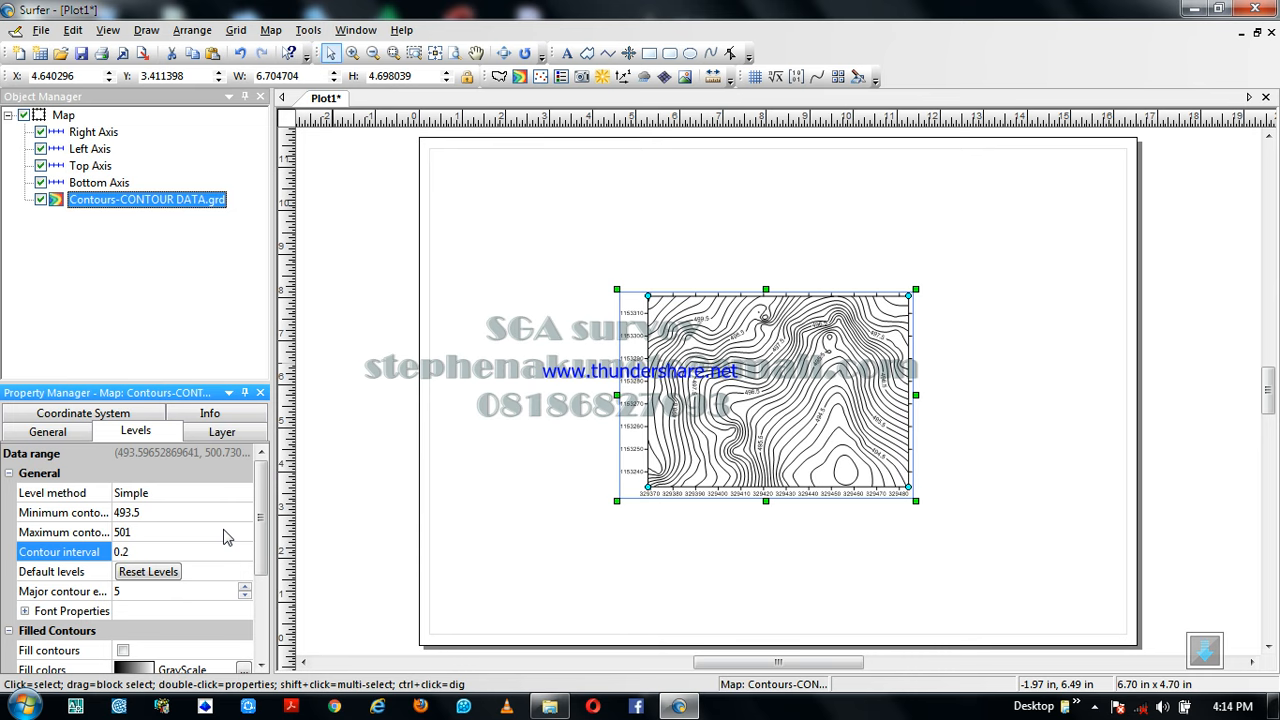
pyautogui.click(10, 476)
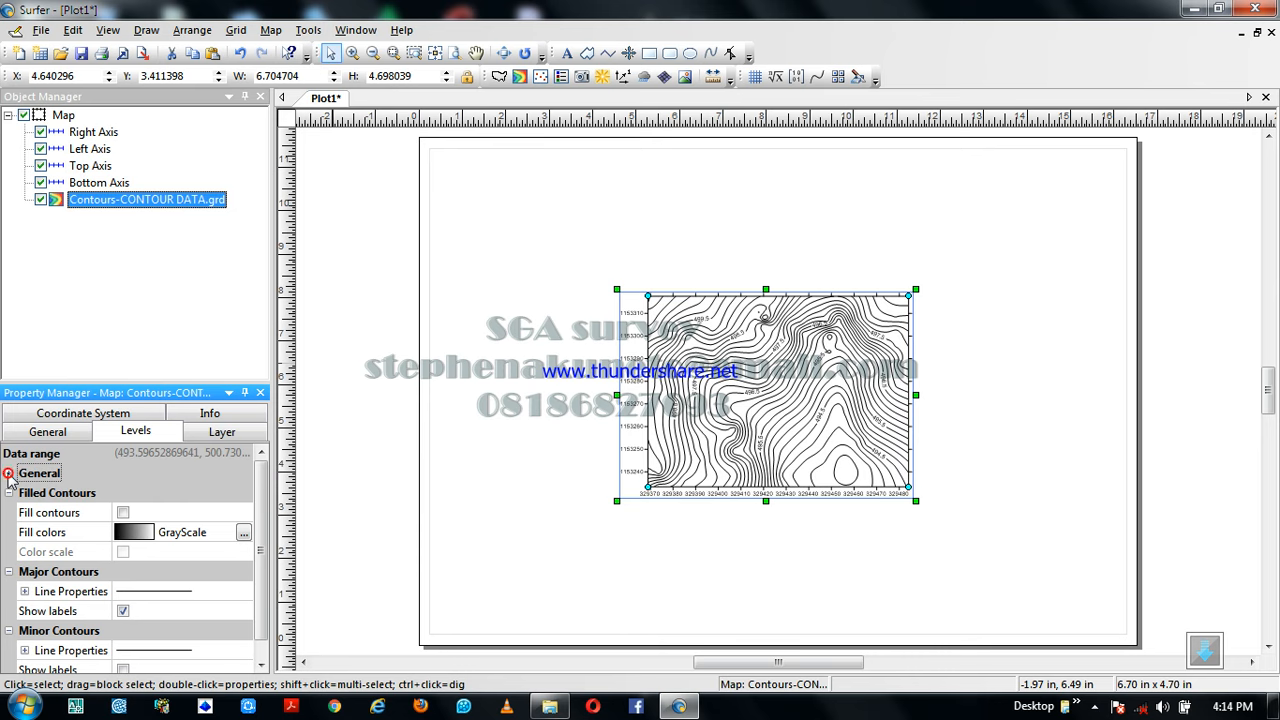
# Turn on filled contours and apply the Terrain preset as the fill colormap
pyautogui.click(122, 513)
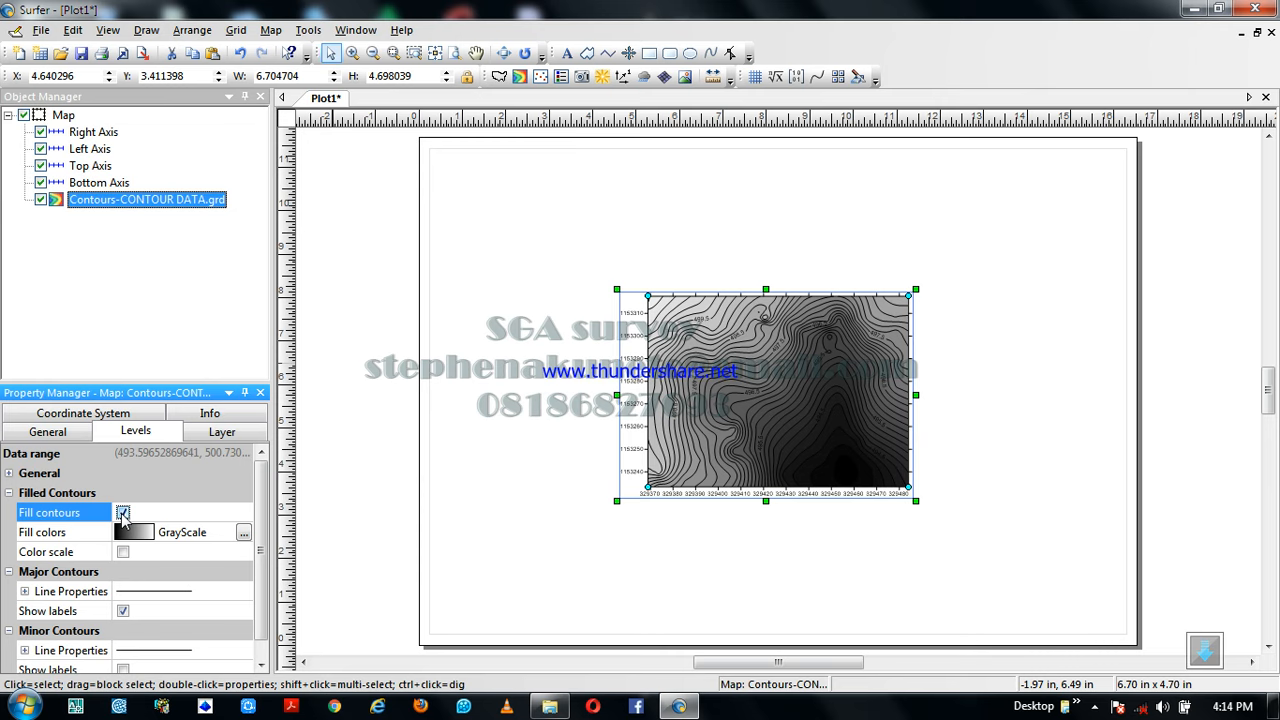
pyautogui.click(244, 533)
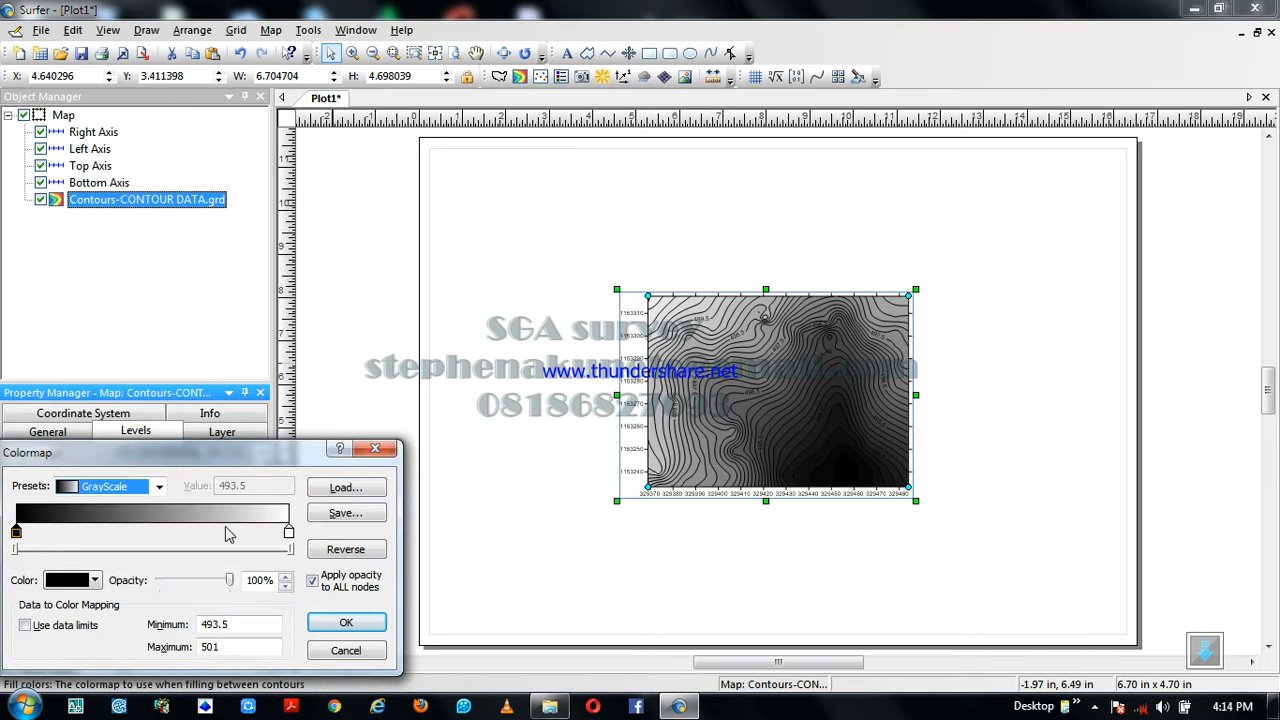
pyautogui.click(159, 487)
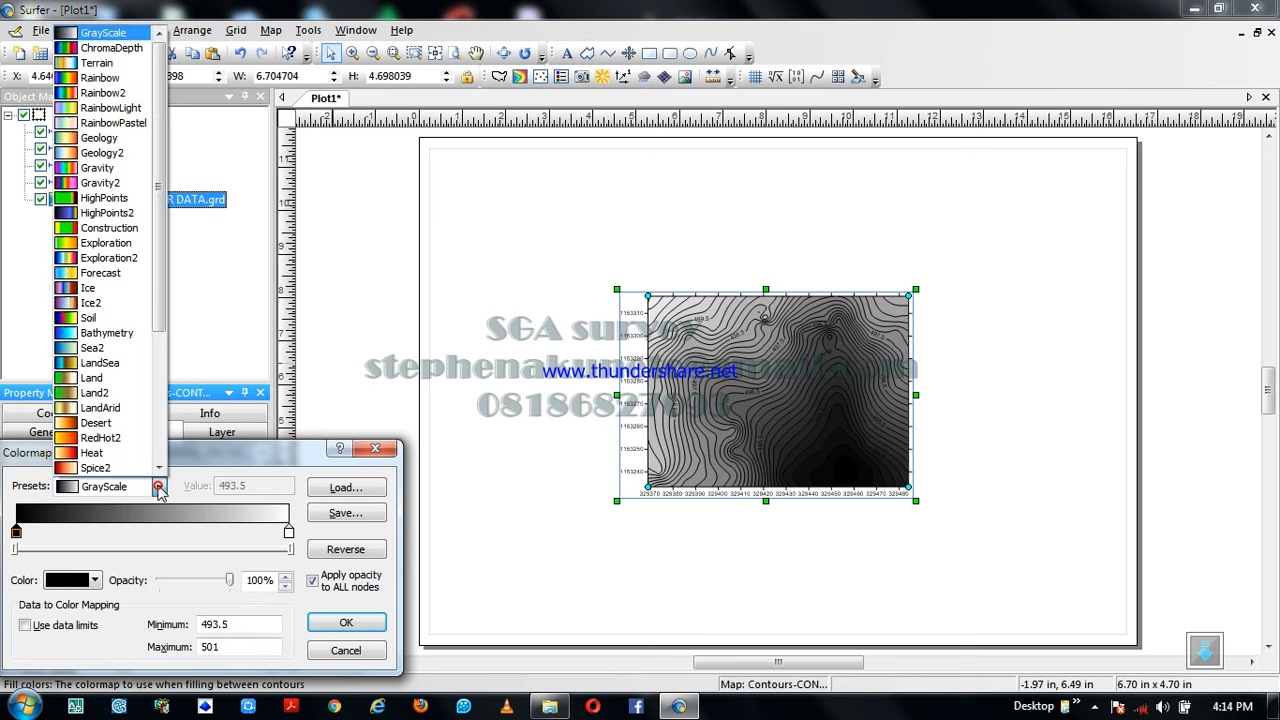
pyautogui.click(92, 65)
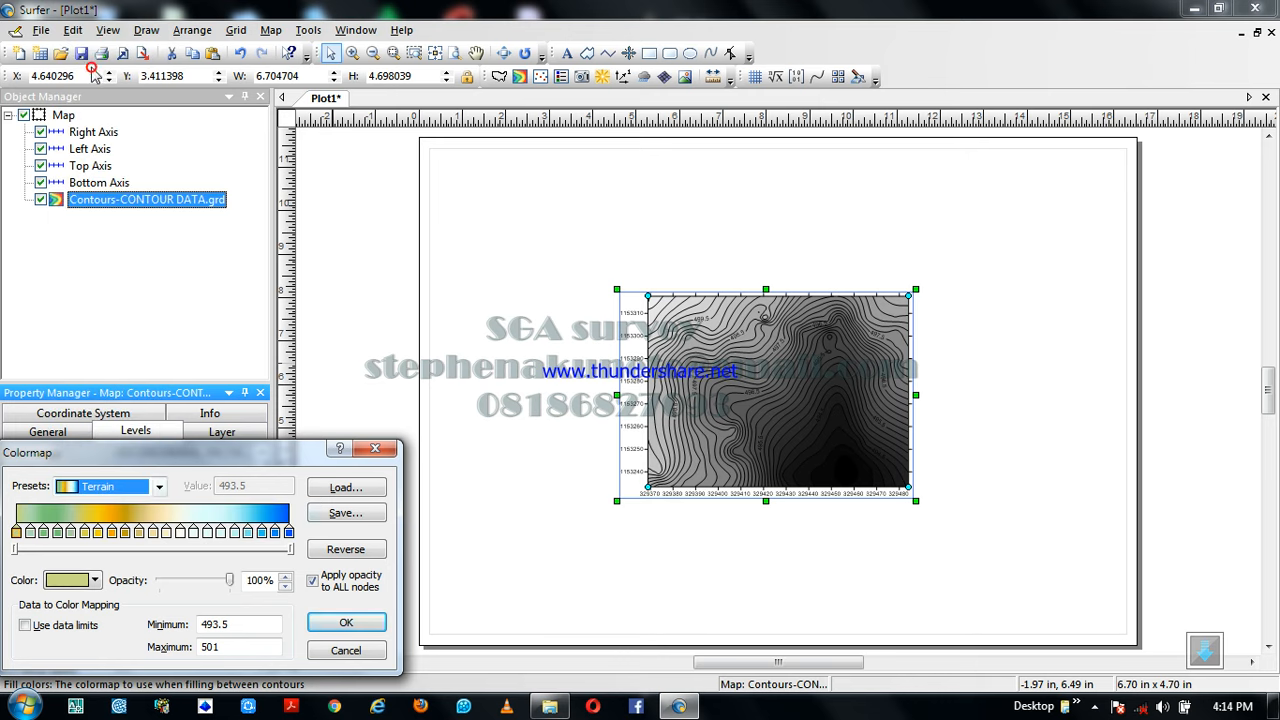
pyautogui.click(346, 623)
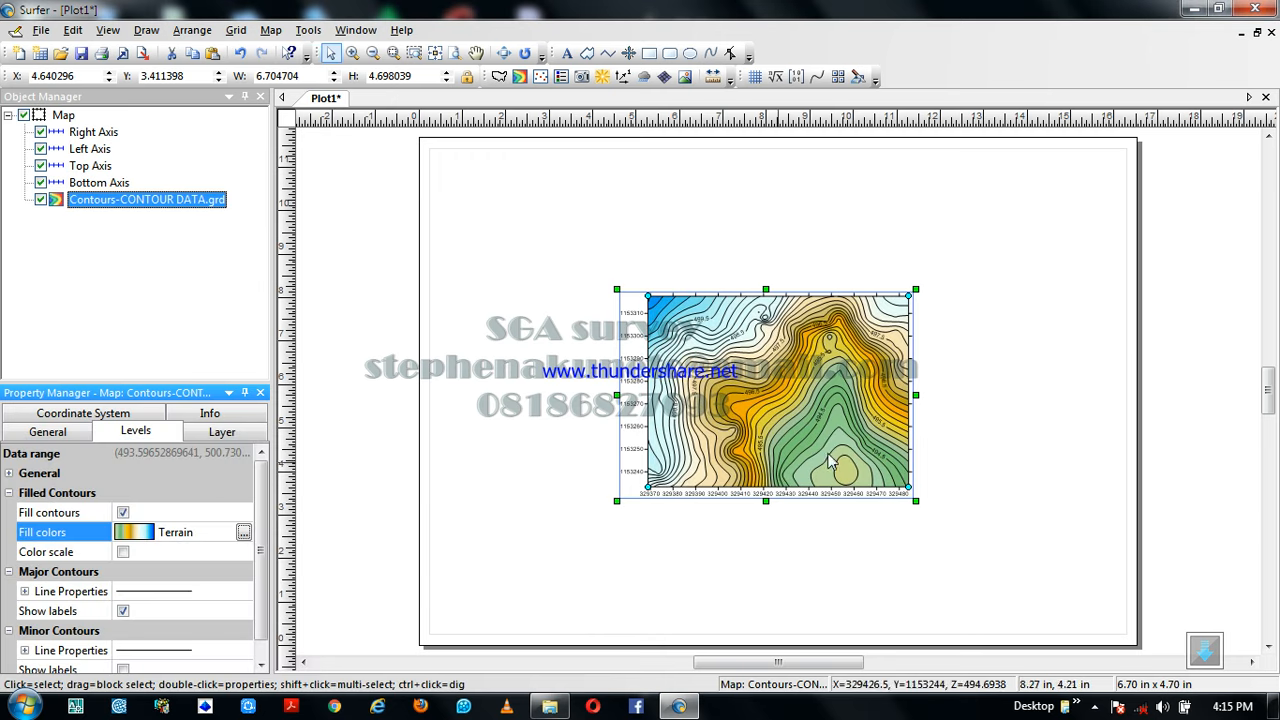
# Add a color scale for the filled contours beside the map
pyautogui.click(122, 552)
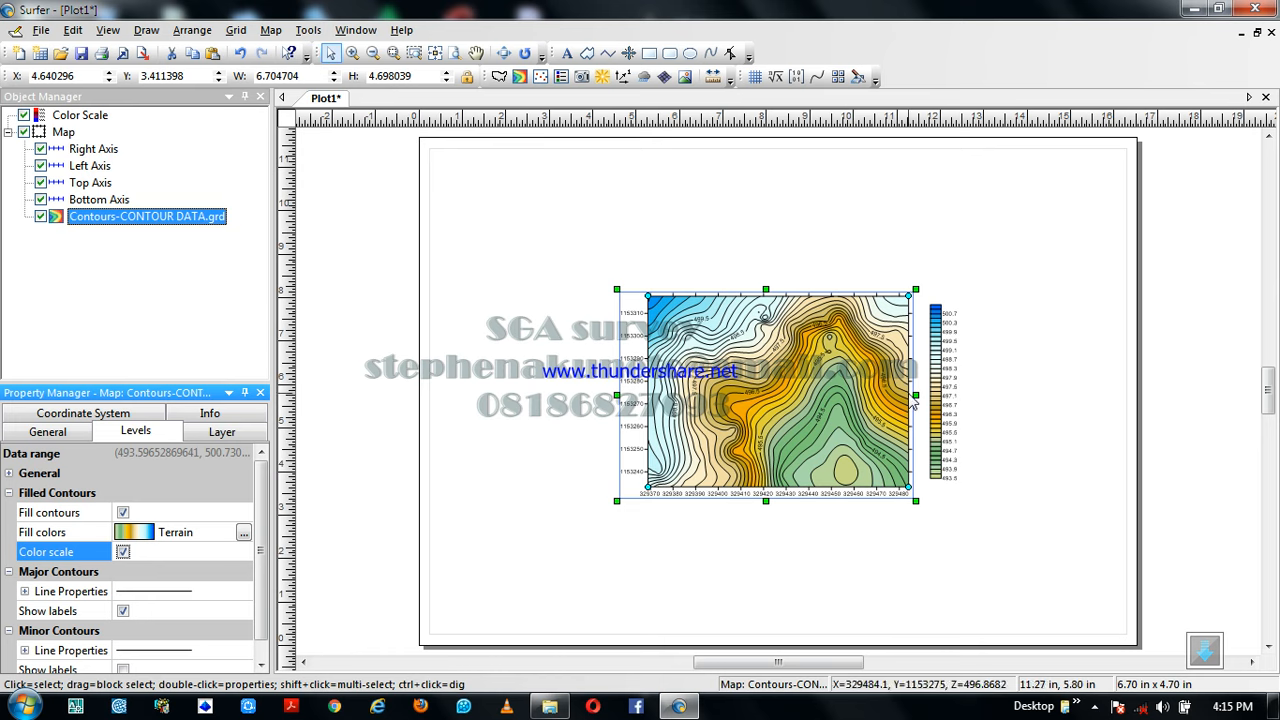
pyautogui.click(860, 380)
pyautogui.scroll(1, 859, 379)
pyautogui.scroll(3, 860, 380)
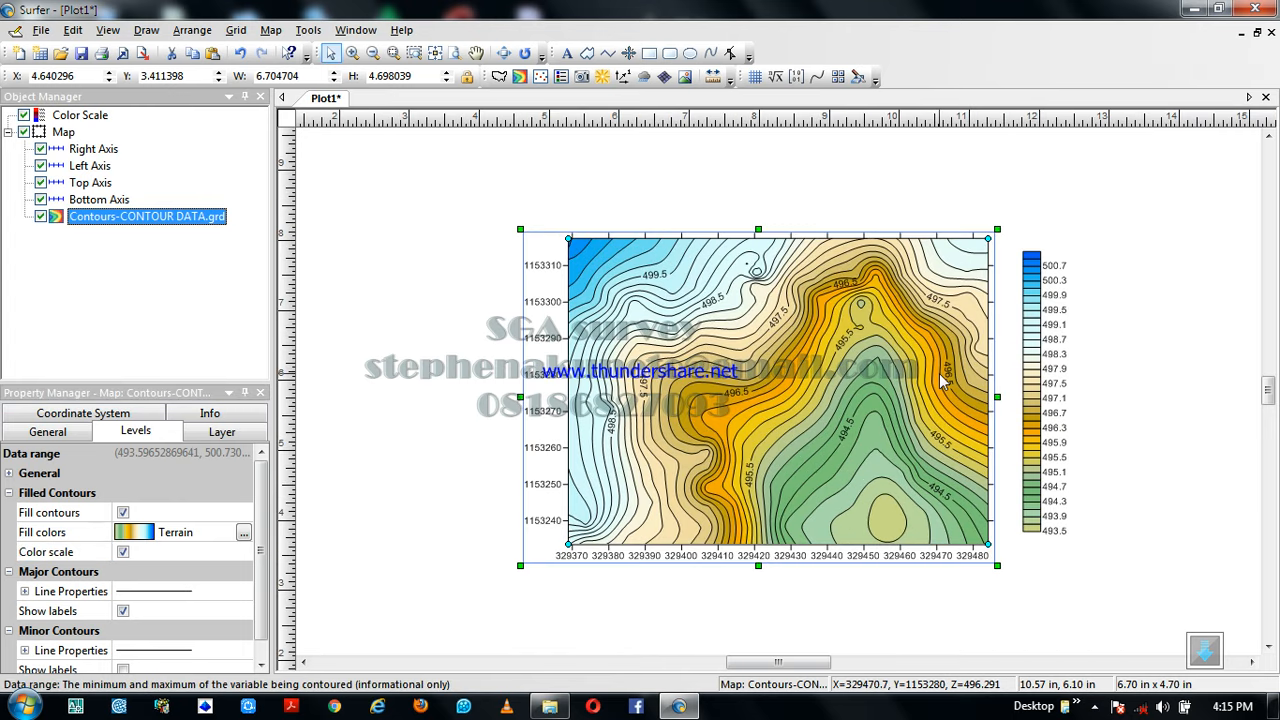
pyautogui.scroll(1, 940, 380)
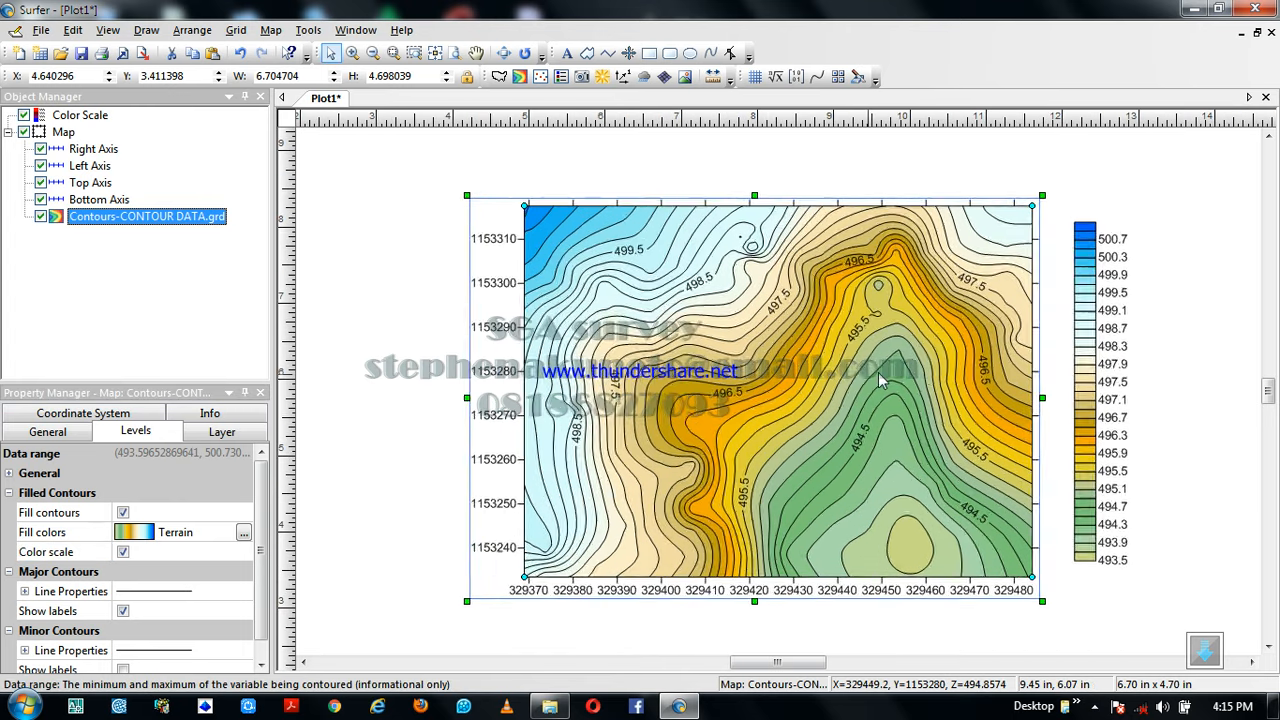
pyautogui.scroll(-2, 880, 378)
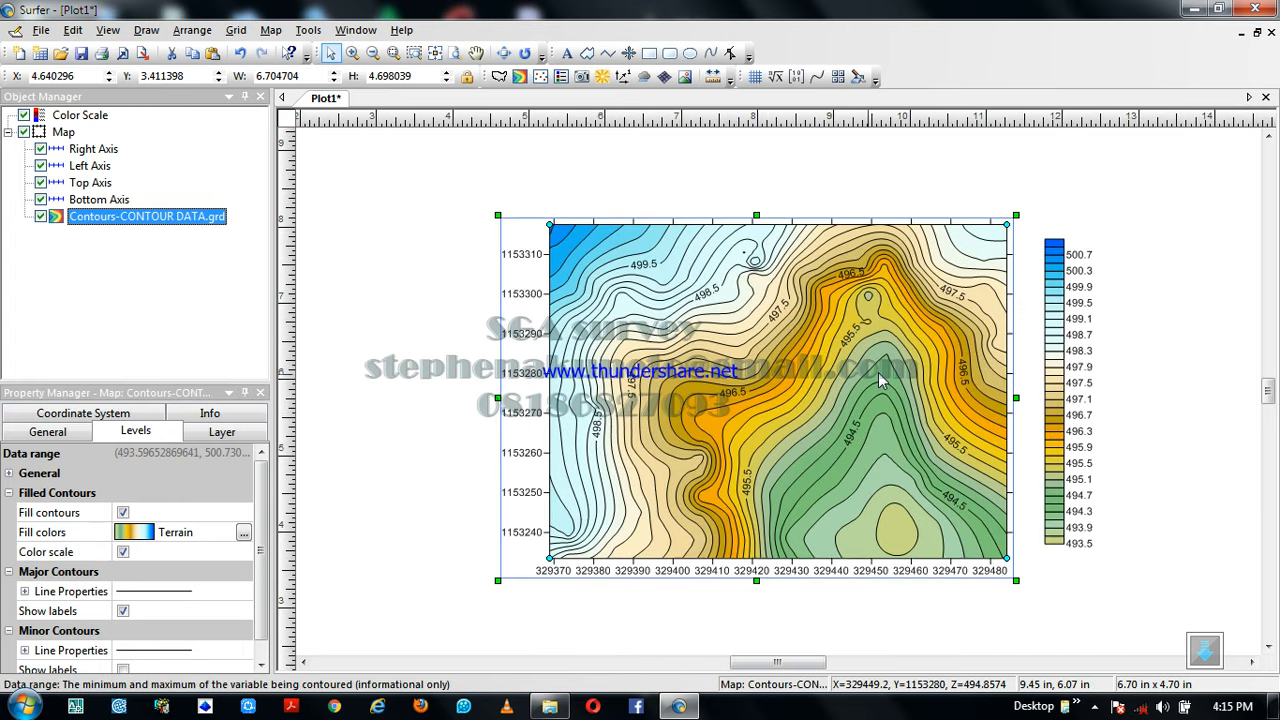
pyautogui.click(9, 493)
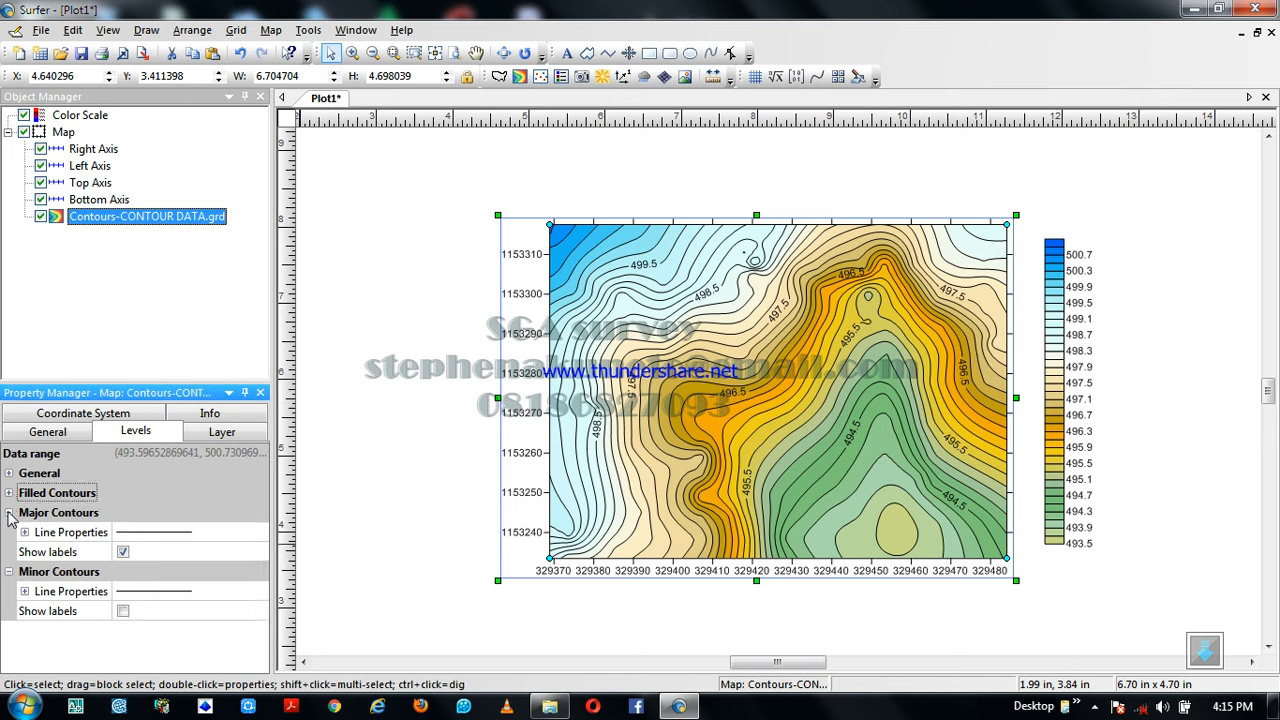
# Change the major contour line color to the dark red R192 G32 B0
pyautogui.click(9, 513)
pyautogui.click(9, 513)
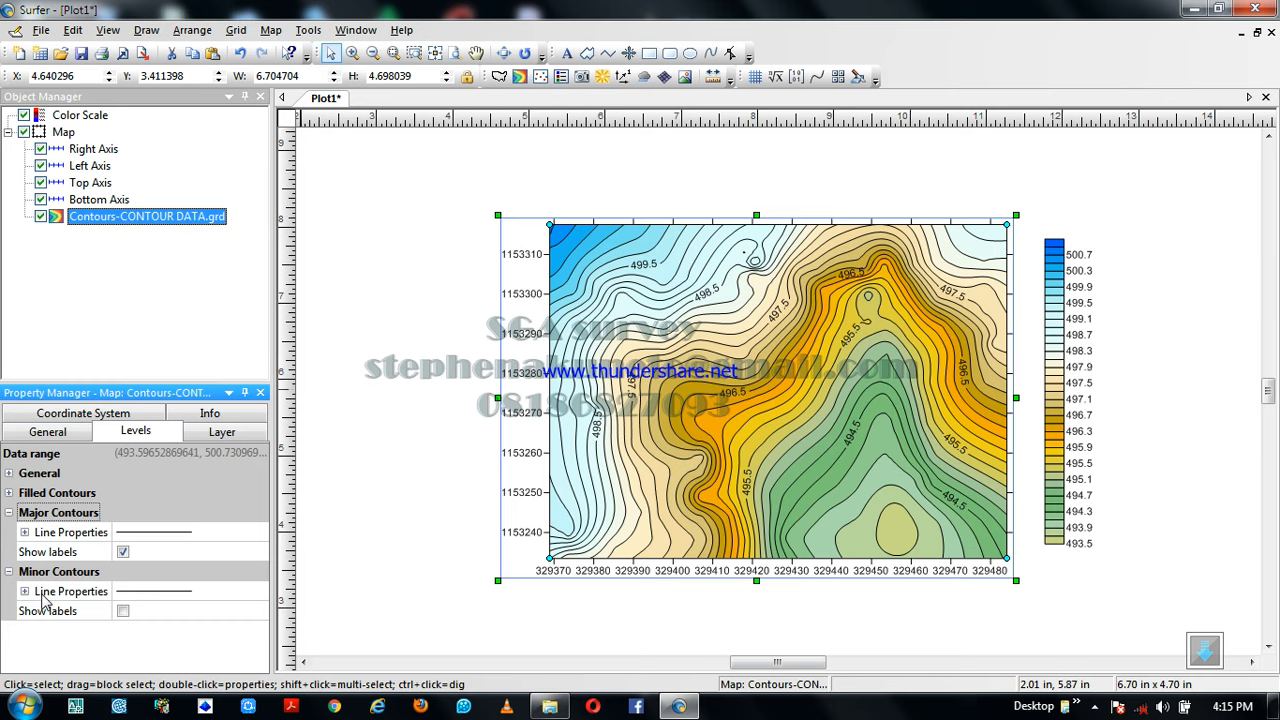
pyautogui.click(25, 533)
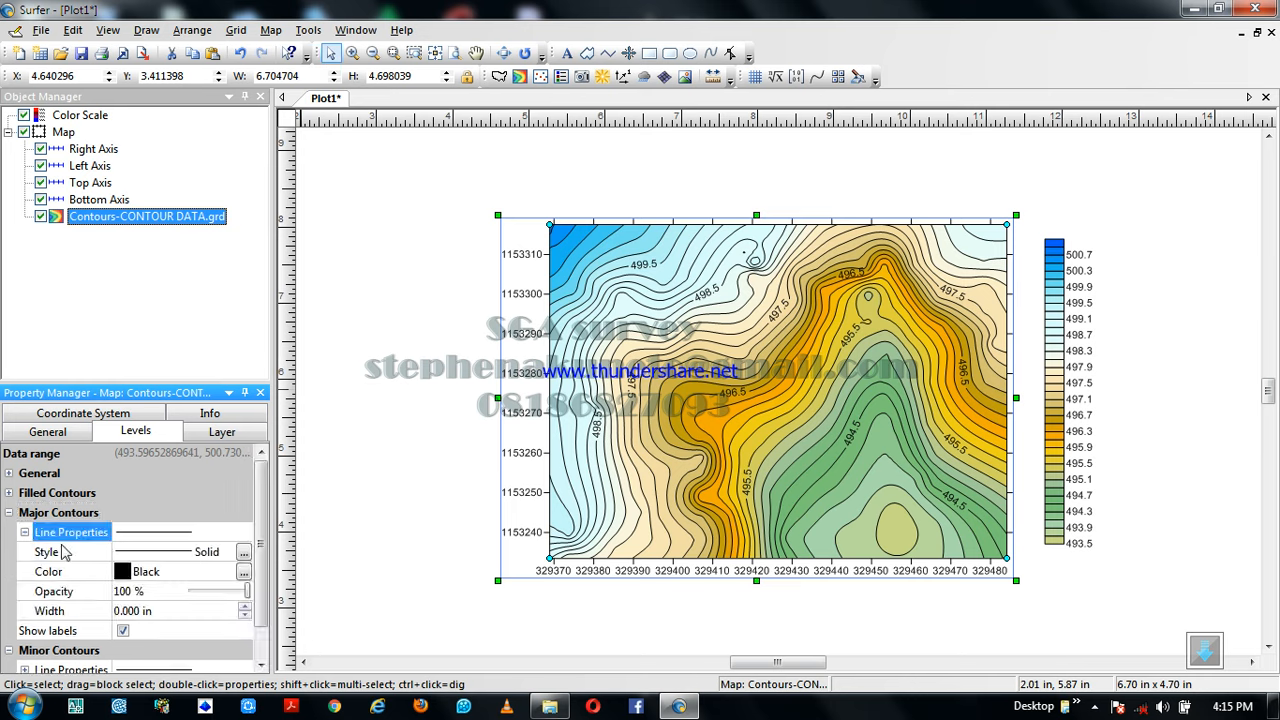
pyautogui.click(244, 573)
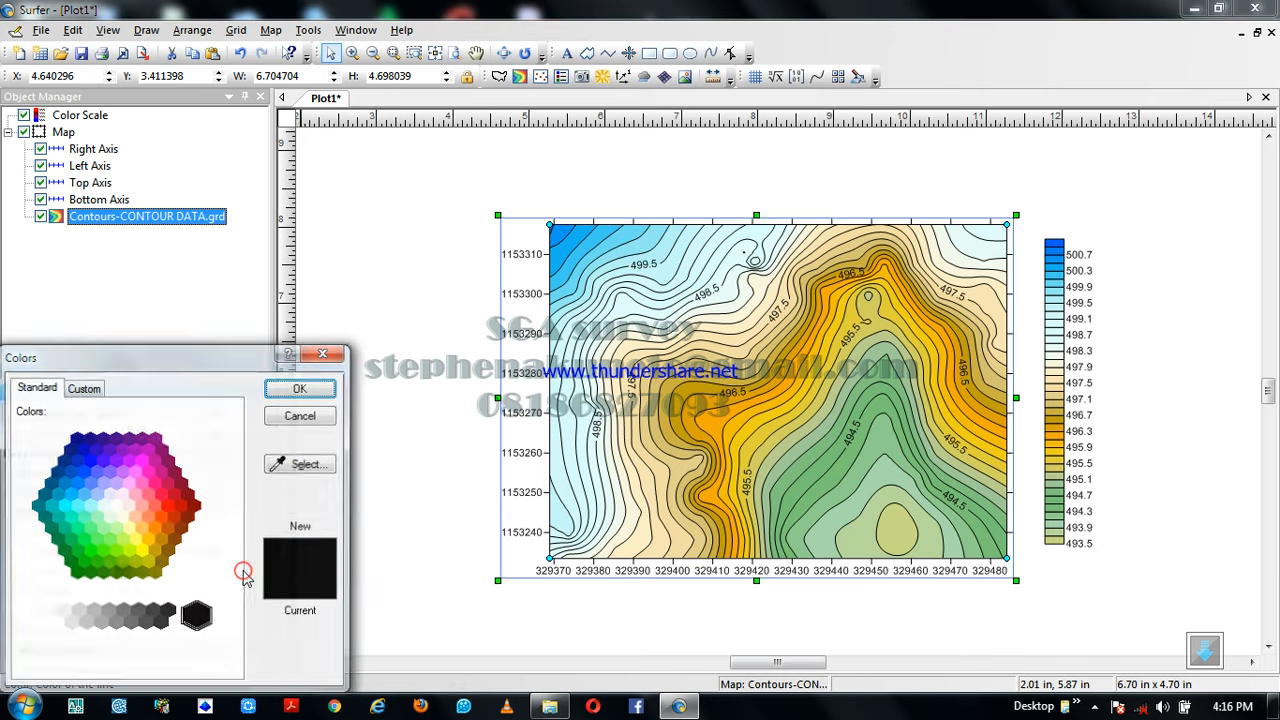
pyautogui.click(174, 518)
pyautogui.click(303, 390)
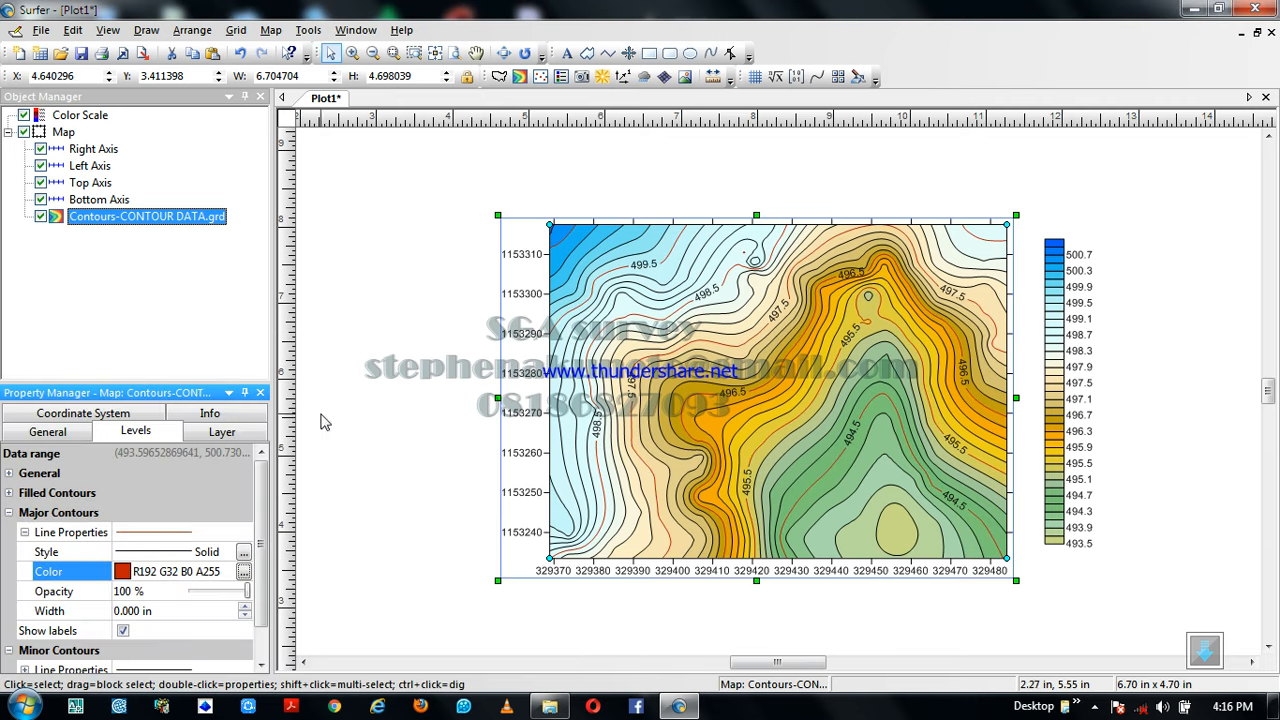
# Set the major contour line width to 0.020 in
pyautogui.click(246, 606)
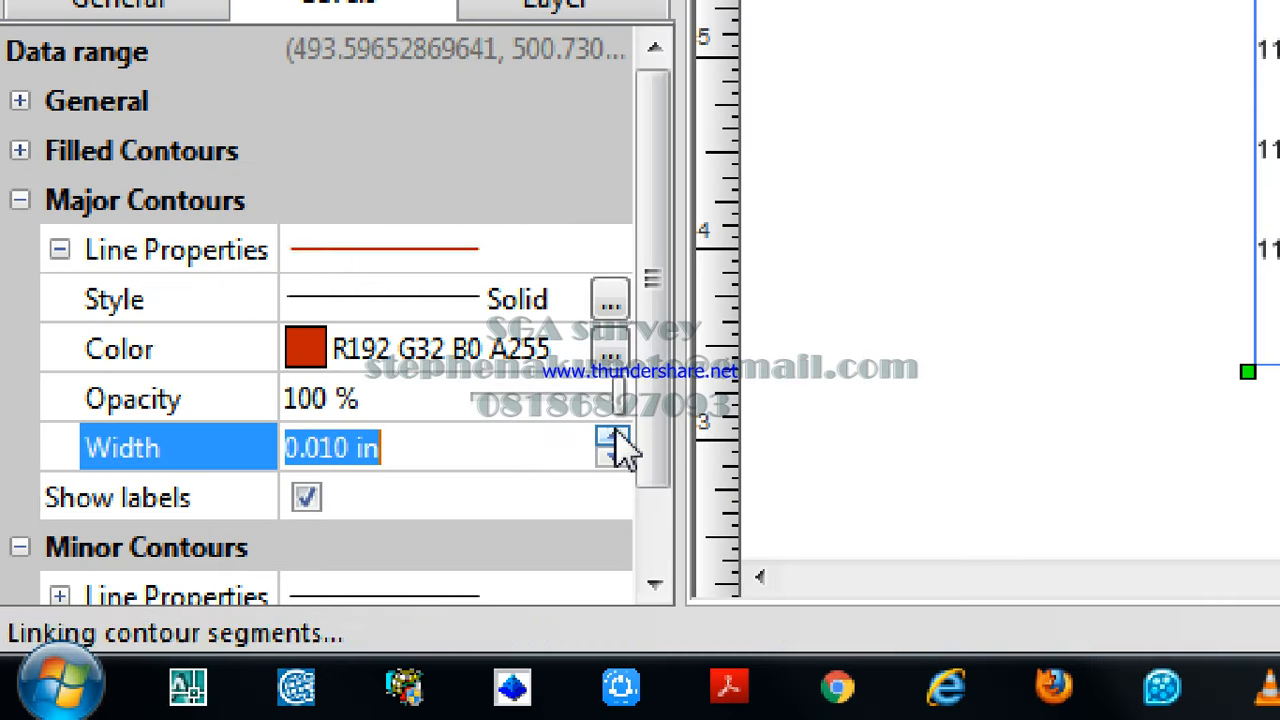
pyautogui.click(472, 502)
pyautogui.click(472, 502)
pyautogui.click(615, 436)
pyautogui.write('Z')
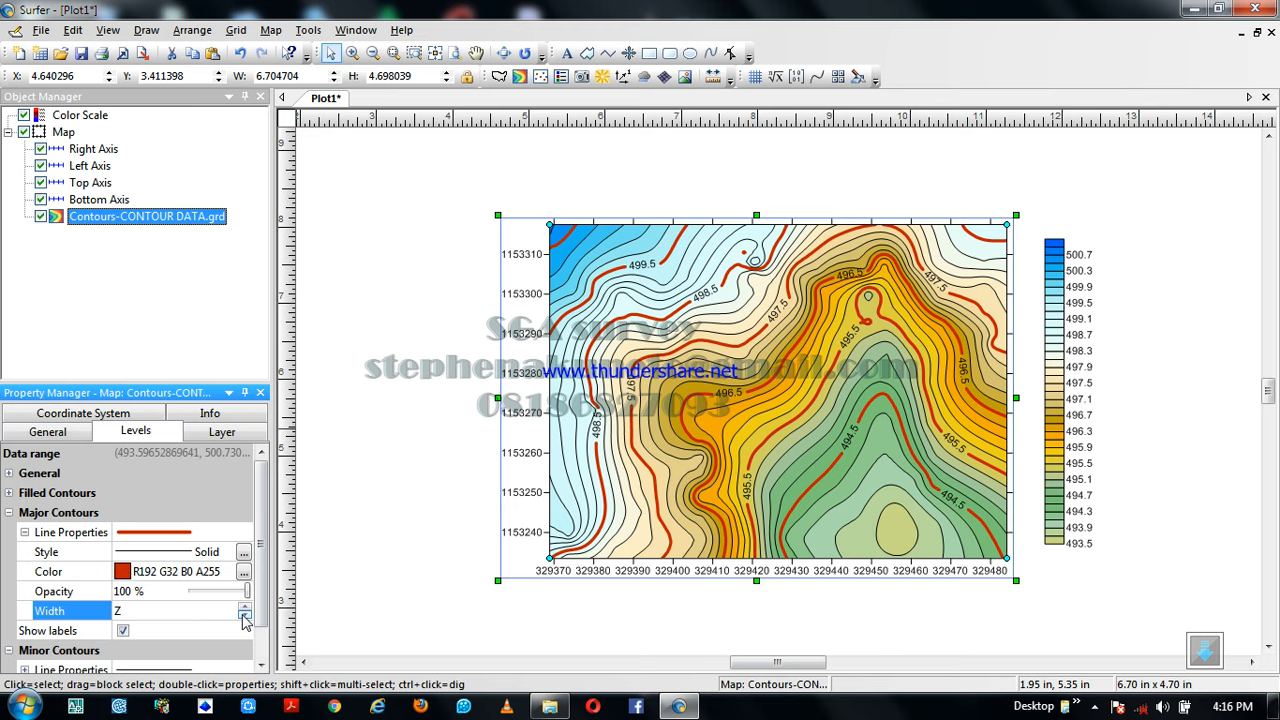
pyautogui.click(243, 616)
pyautogui.click(243, 617)
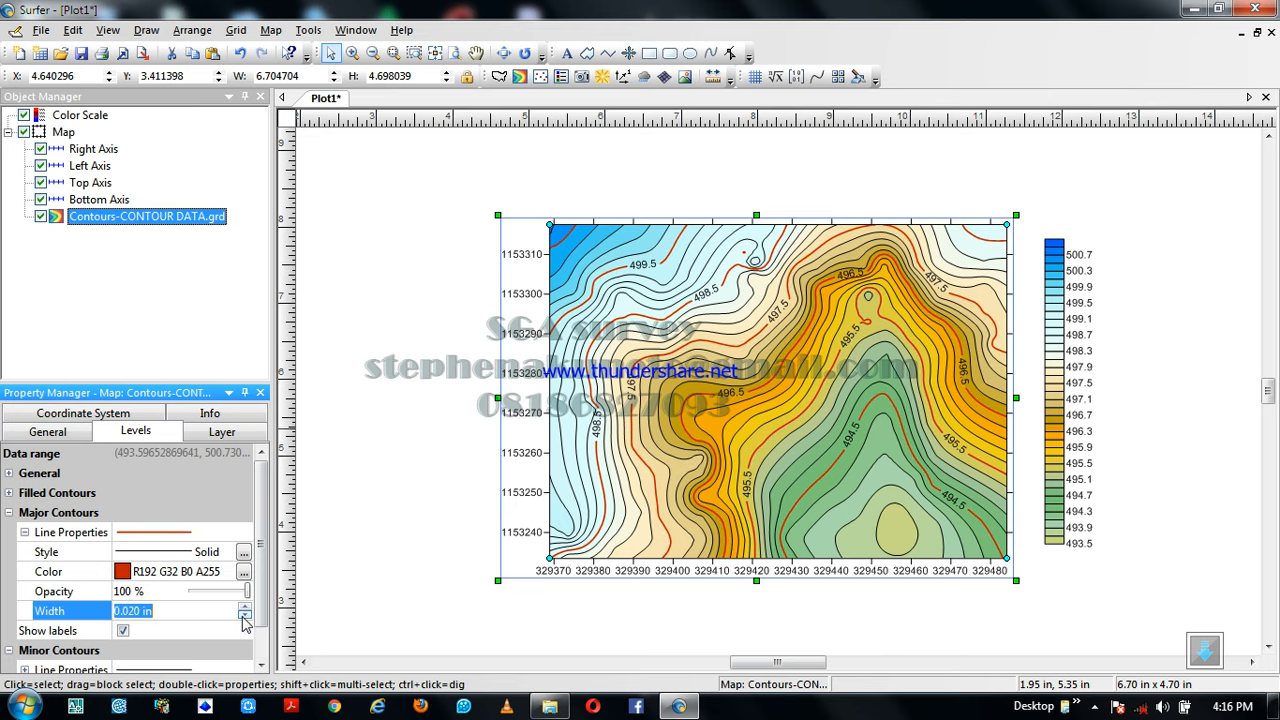
pyautogui.click(244, 606)
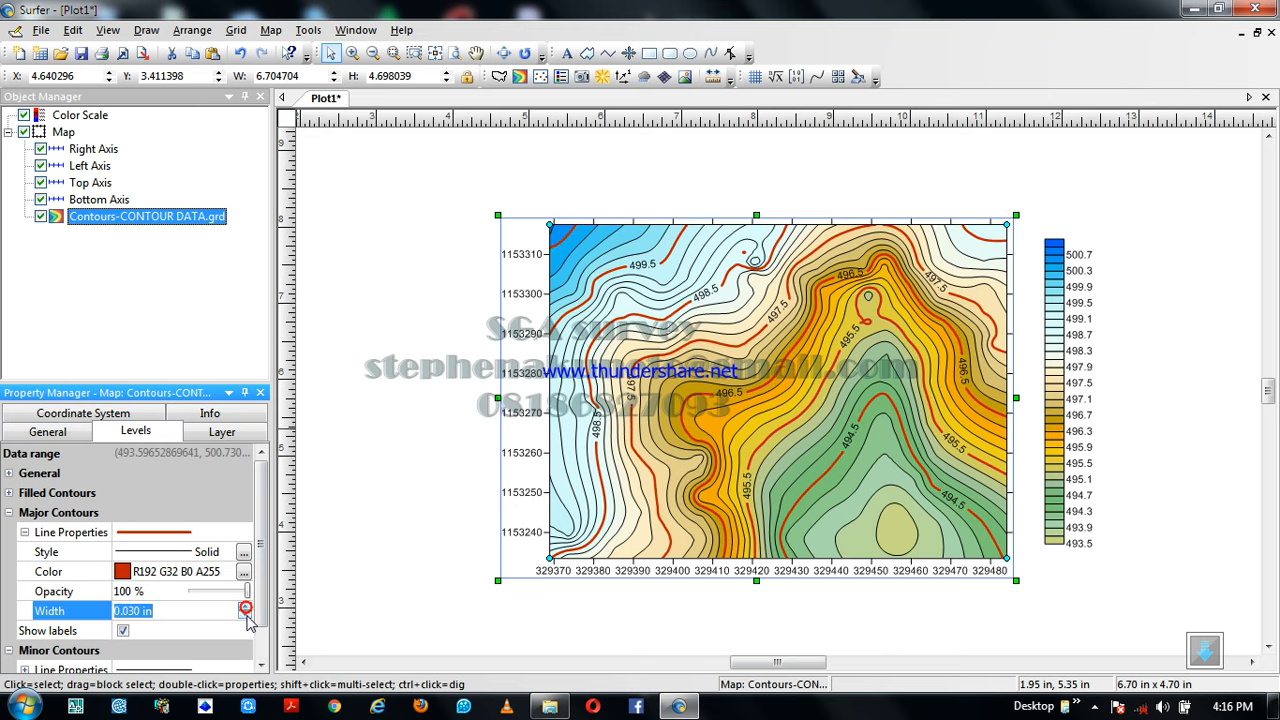
pyautogui.click(244, 616)
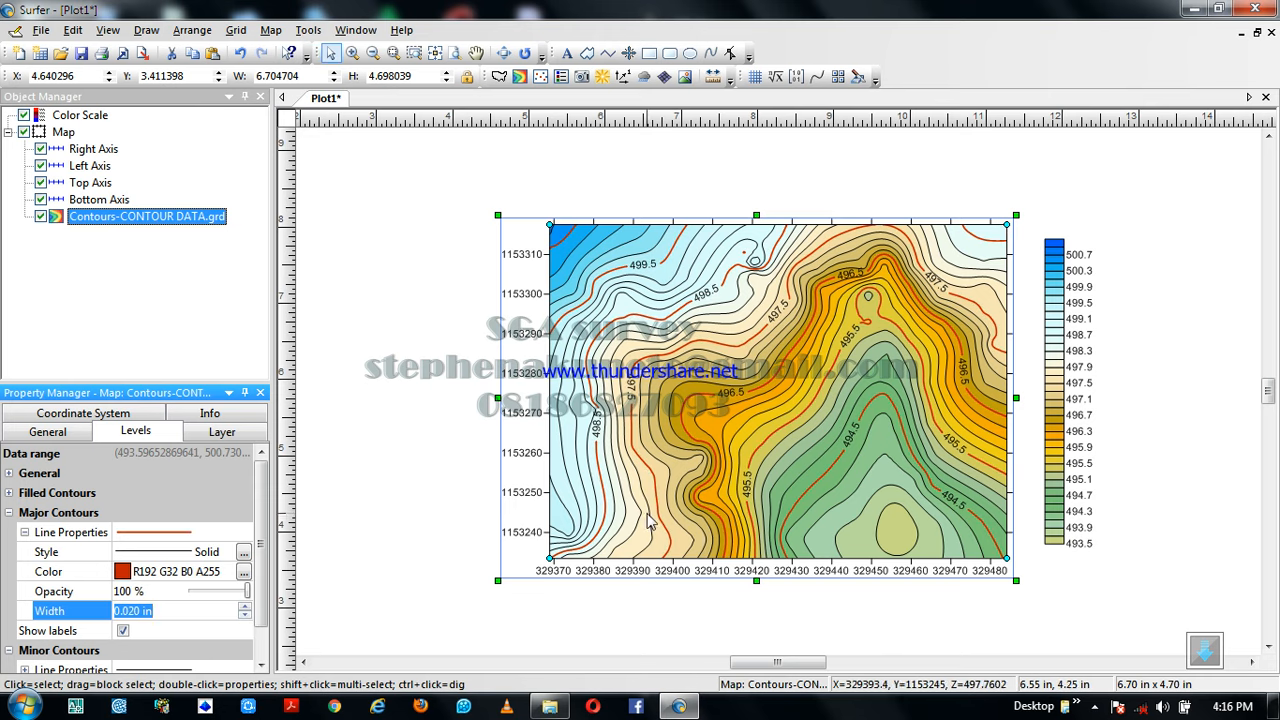
pyautogui.scroll(-1, 645, 508)
pyautogui.scroll(1, 645, 508)
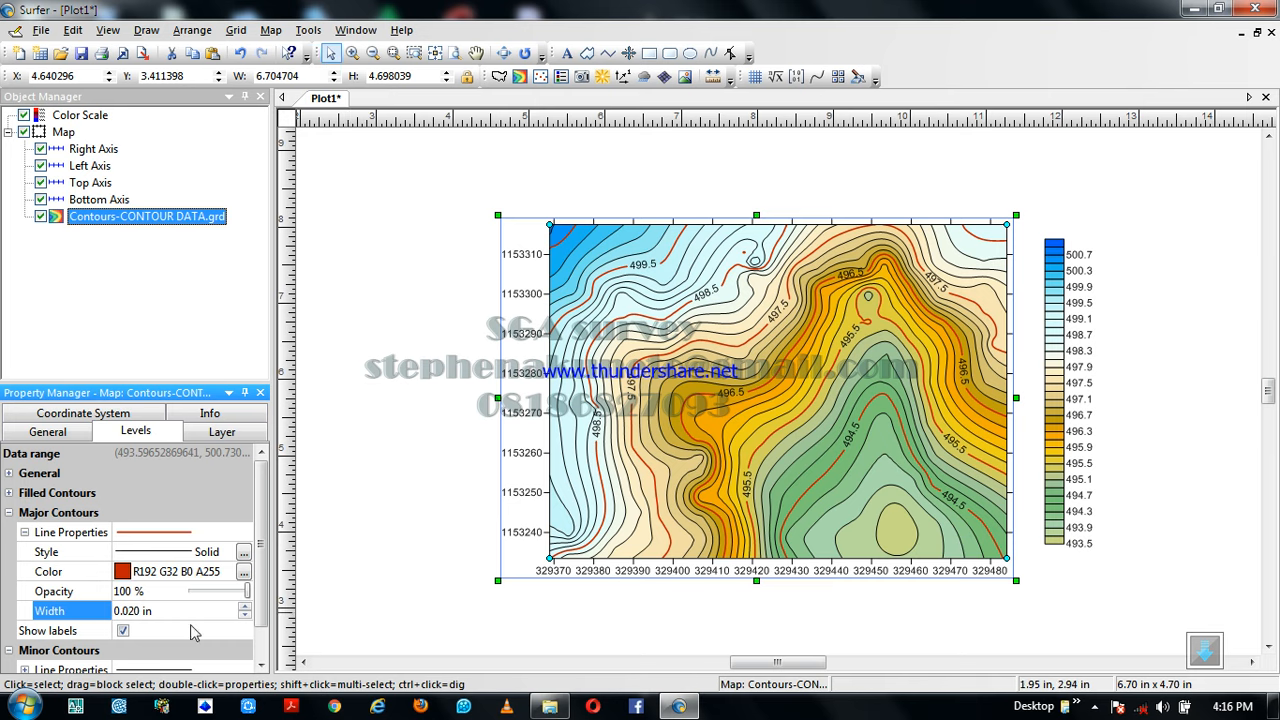
pyautogui.click(9, 513)
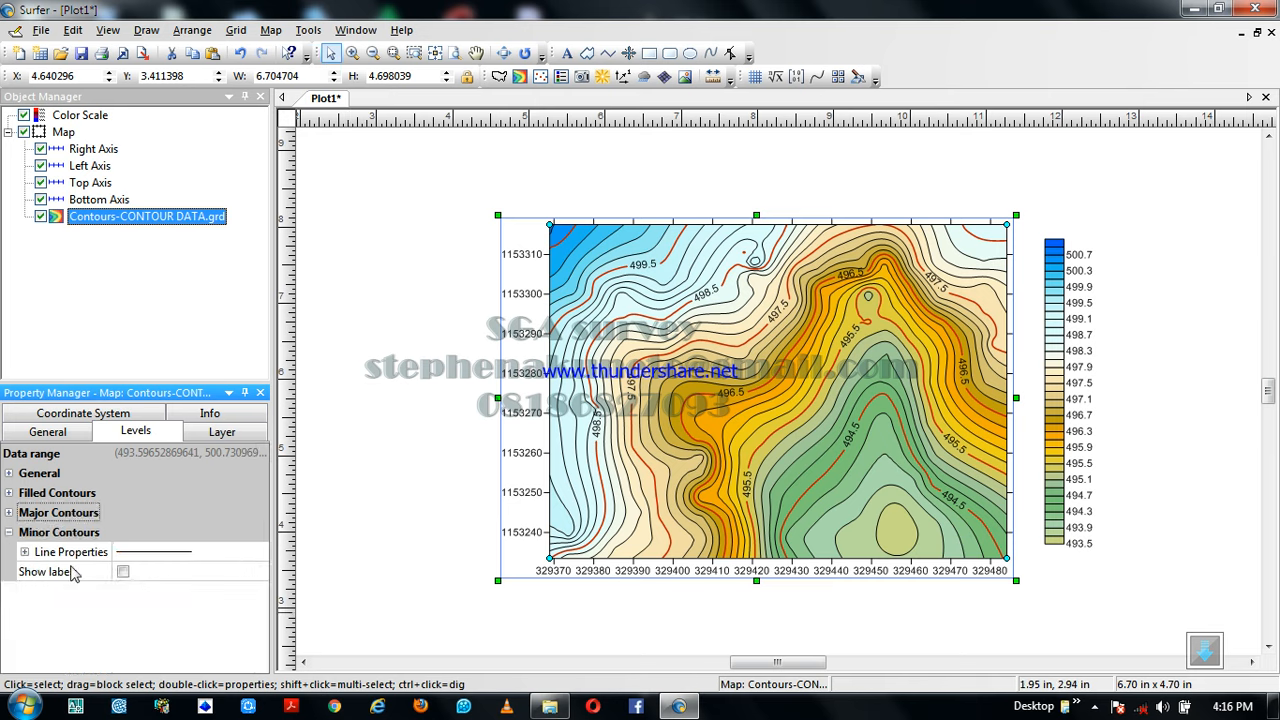
# Place a text object above the contour map with the title COLOUR MAP
pyautogui.click(689, 404)
pyautogui.scroll(-2, 689, 400)
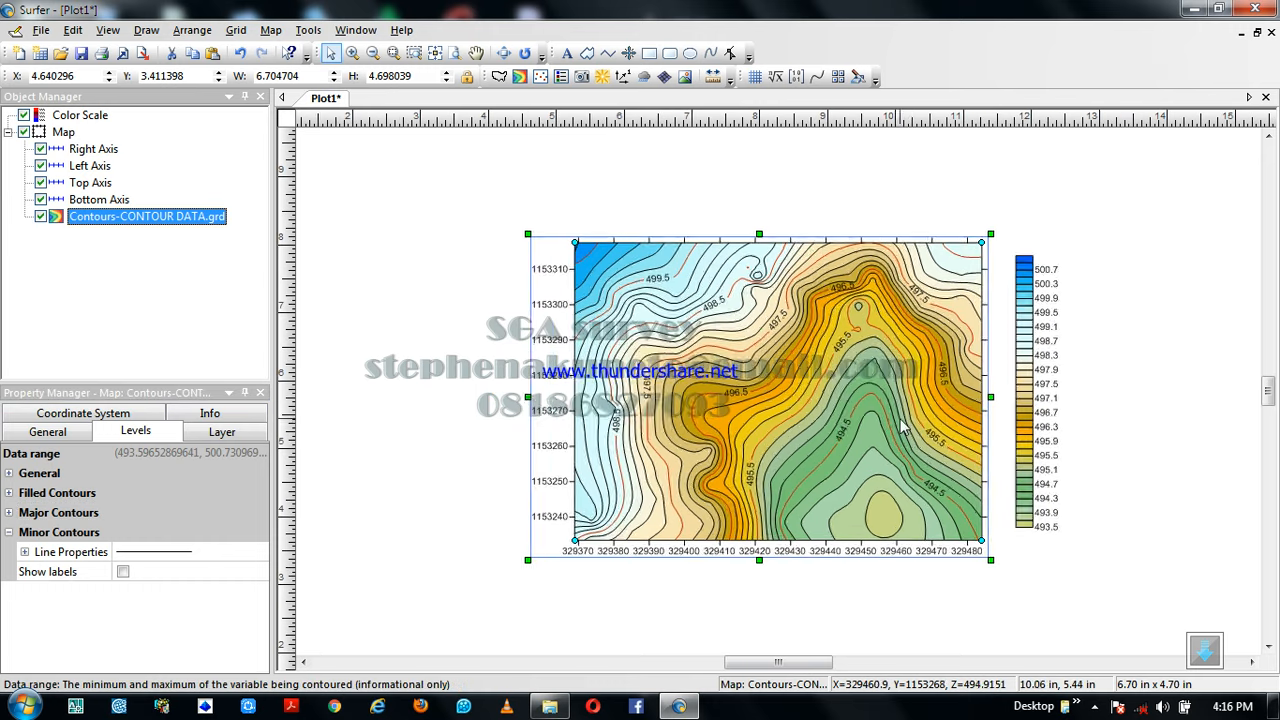
pyautogui.scroll(-1, 772, 400)
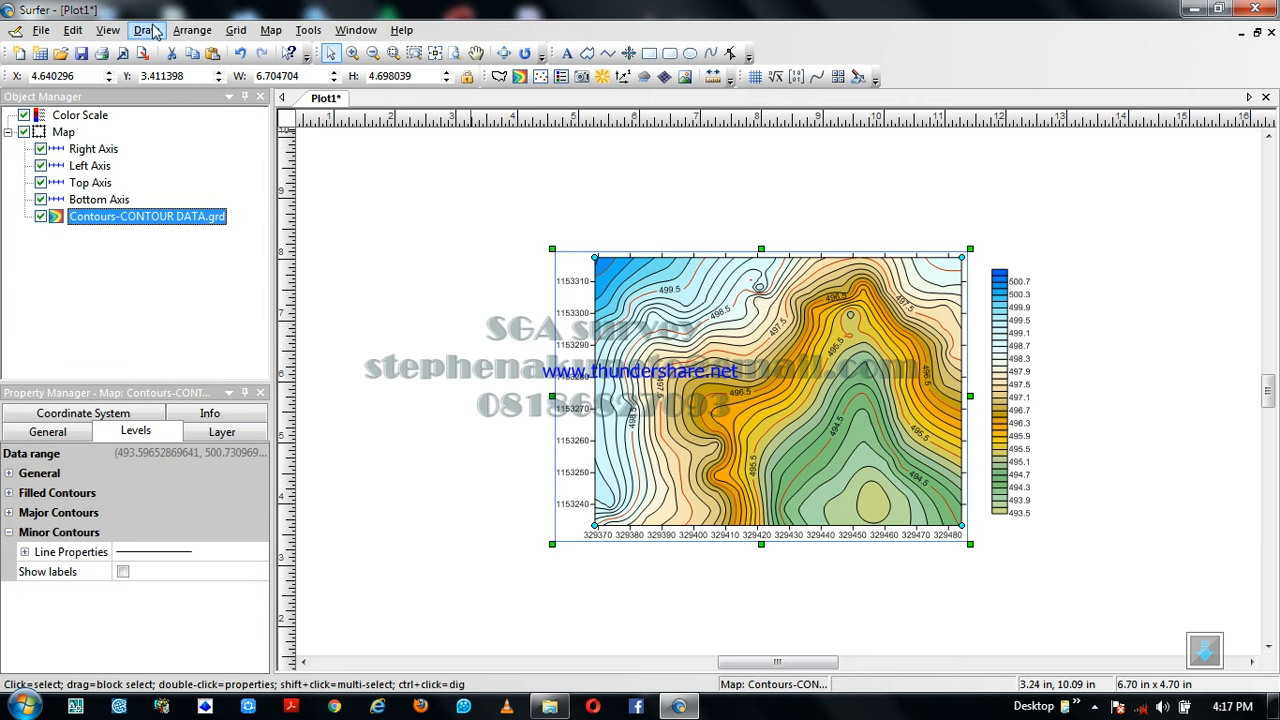
pyautogui.click(566, 56)
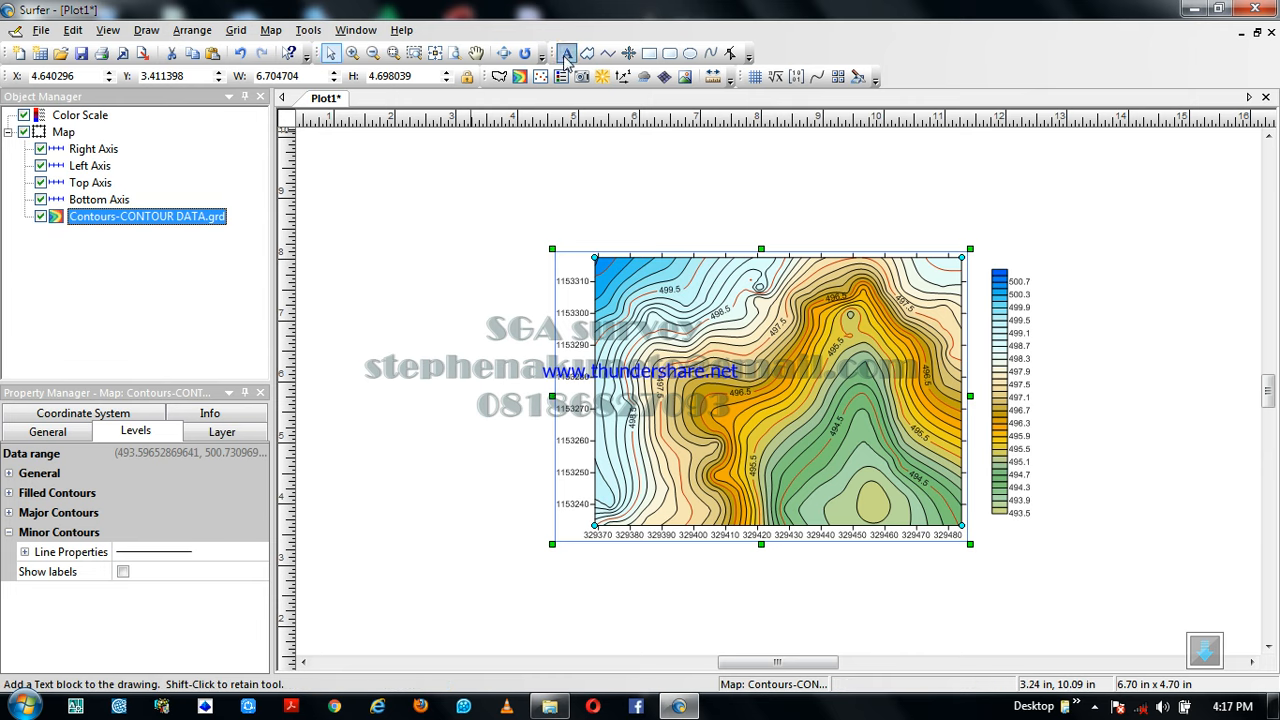
pyautogui.click(630, 190)
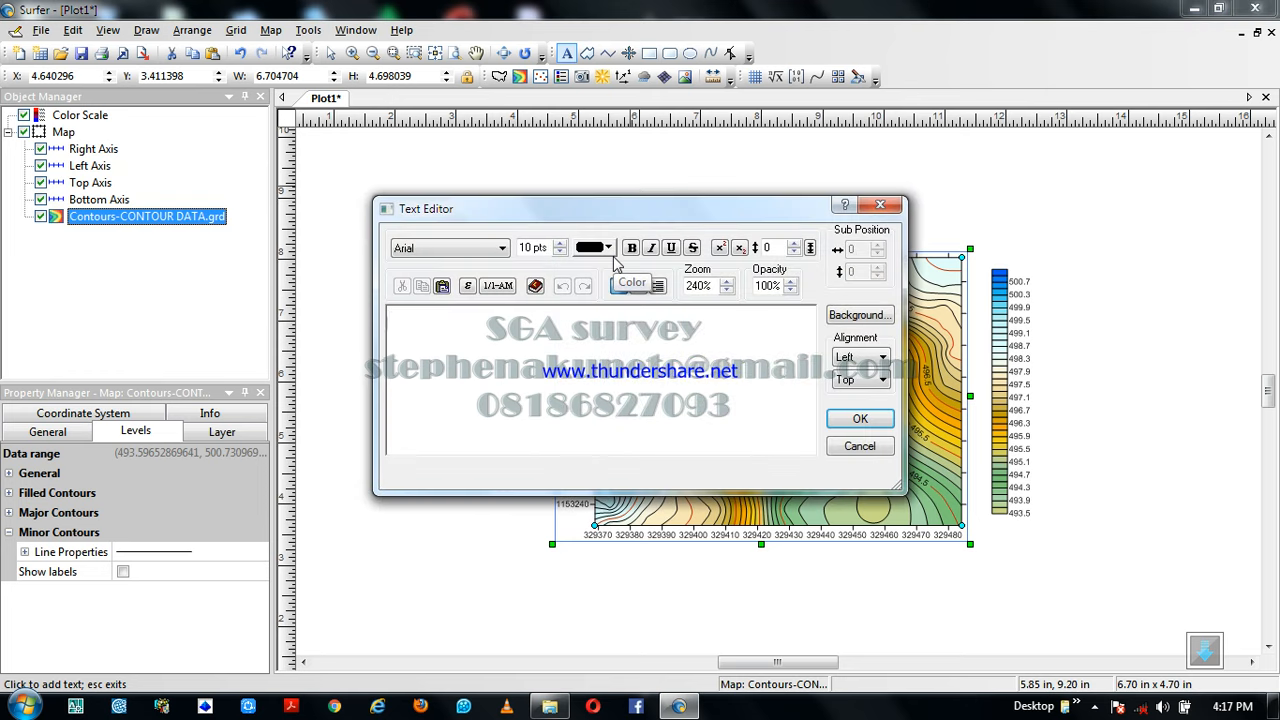
pyautogui.write('COK')
pyautogui.press('BackSpace')
pyautogui.write('LOUR')
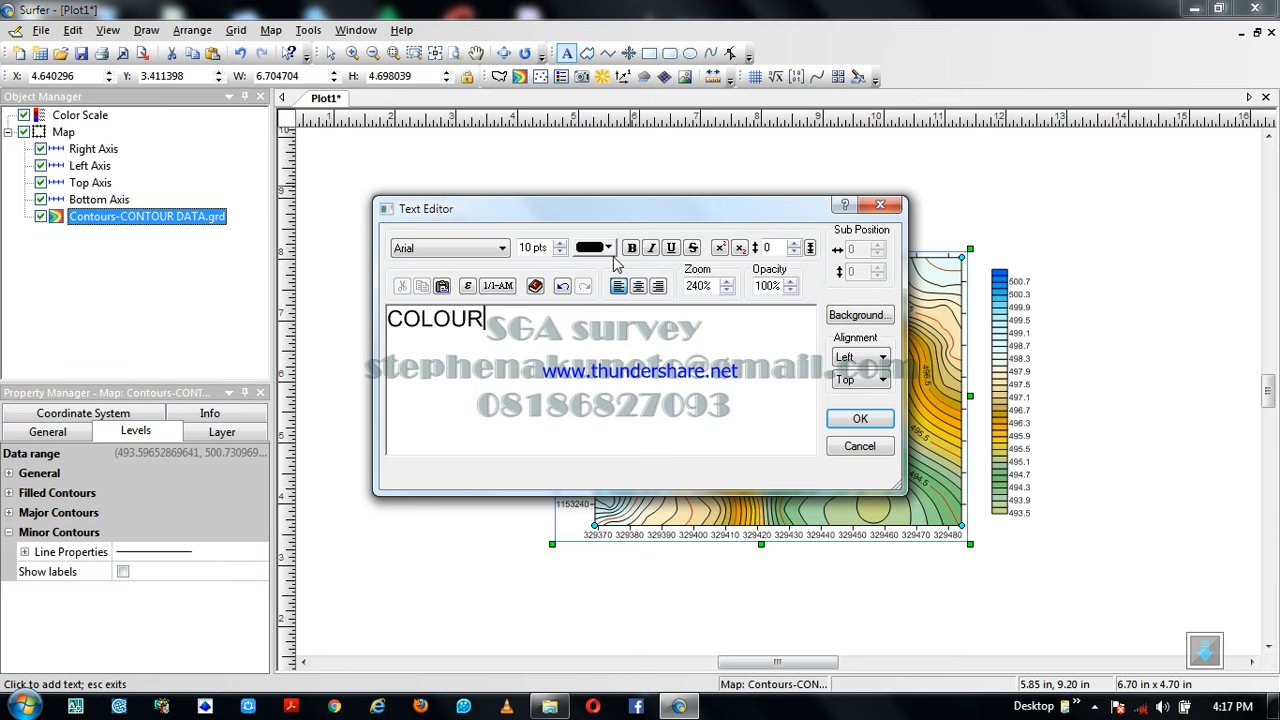
pyautogui.write(' MAO')
pyautogui.press('BackSpace')
pyautogui.write('P')
# Set the whole COLOUR MAP title to 40 pts and make it bold
pyautogui.hotkey('ctrl', 'a')
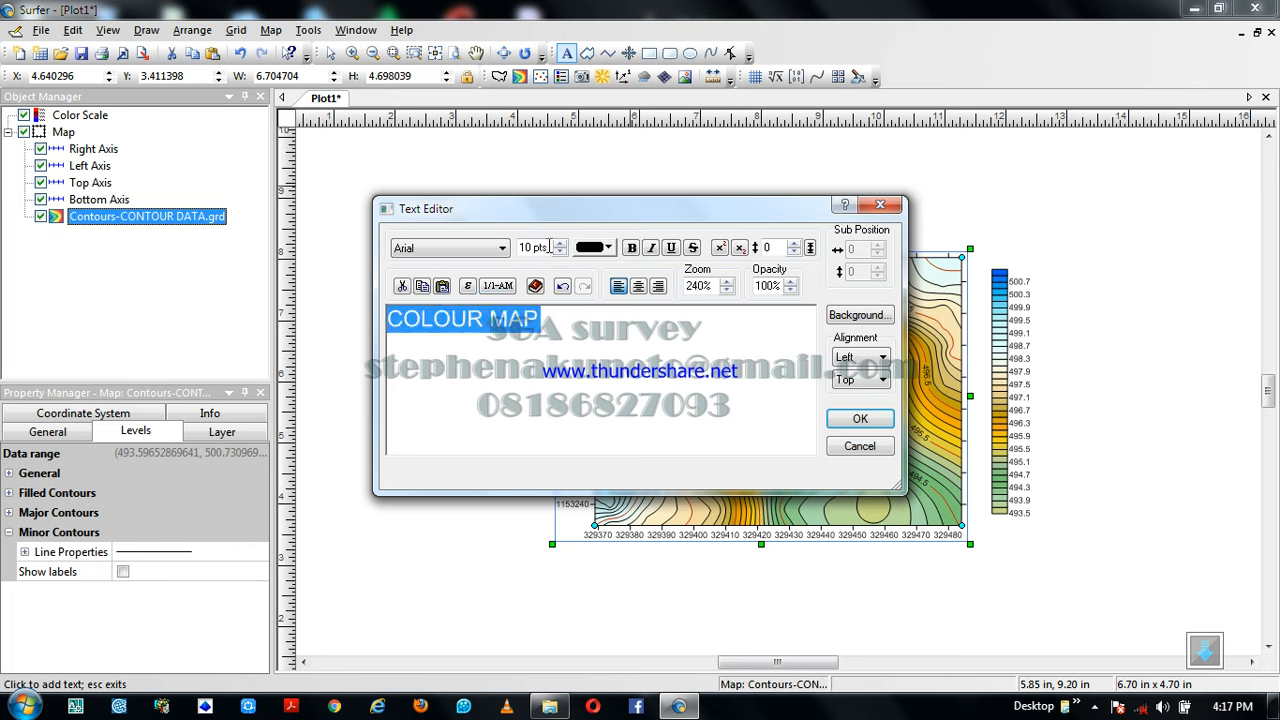
pyautogui.doubleClick(525, 248)
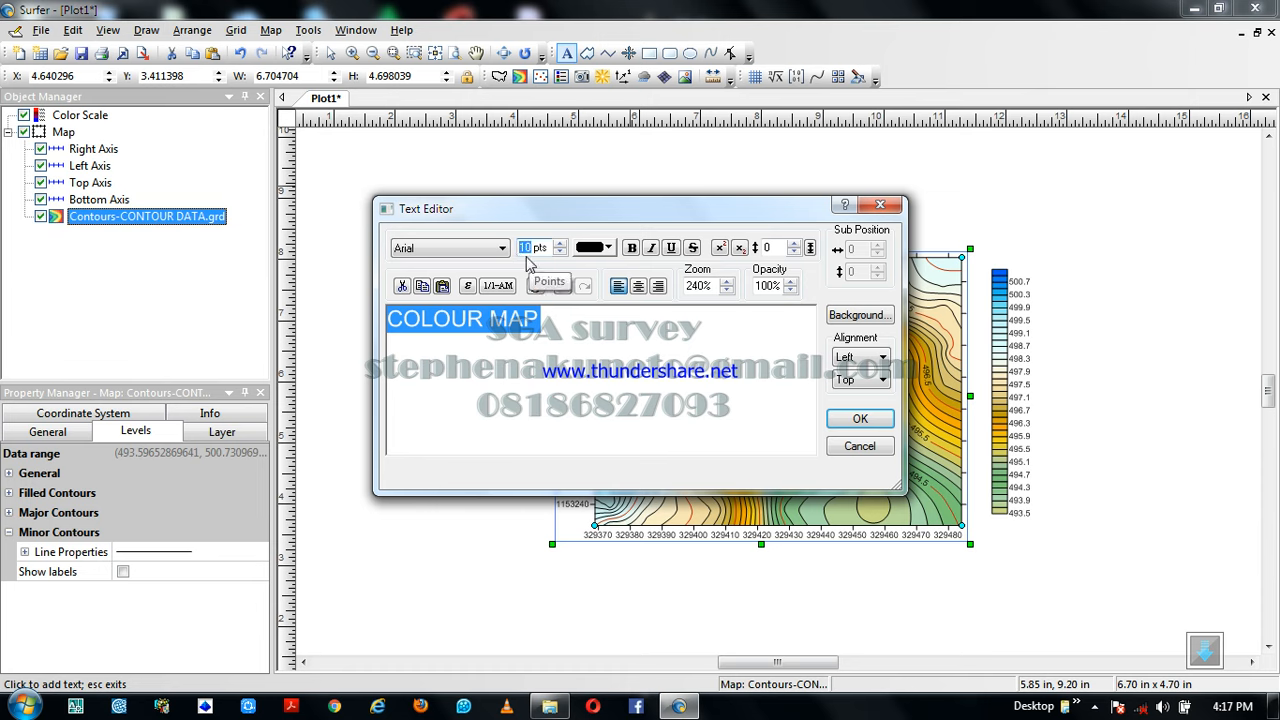
pyautogui.write('40')
pyautogui.click(583, 365)
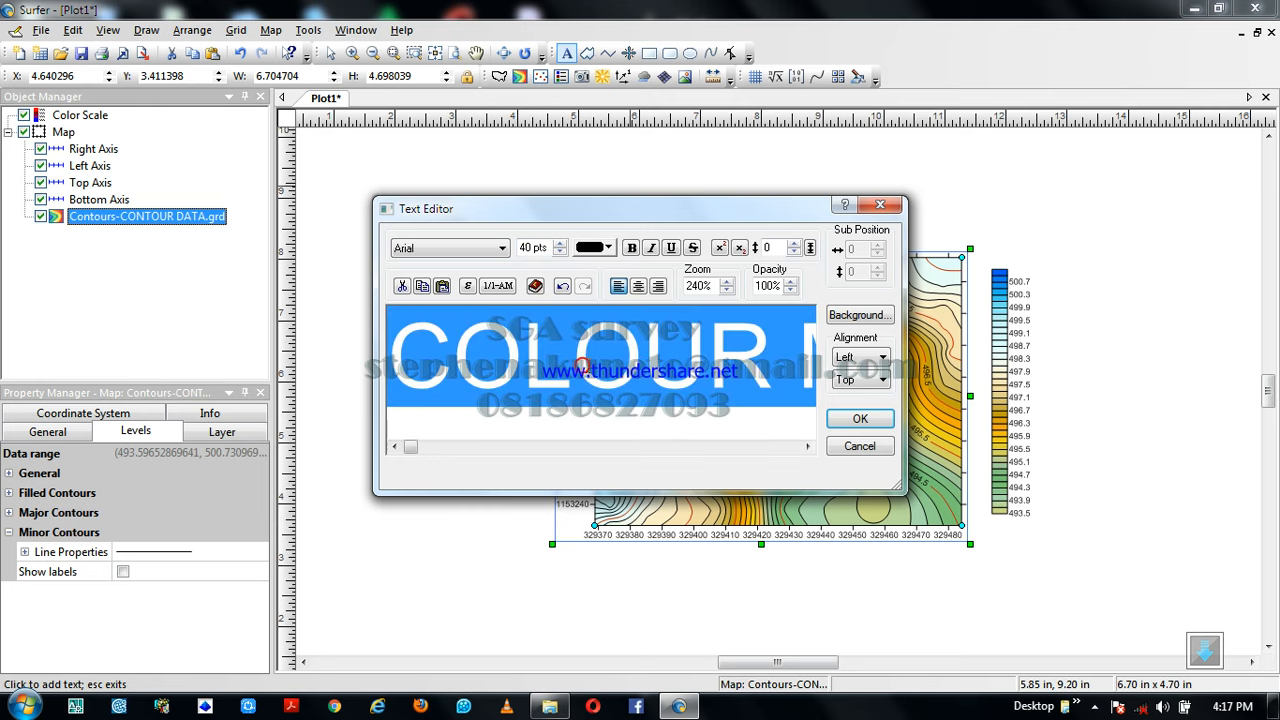
pyautogui.click(632, 249)
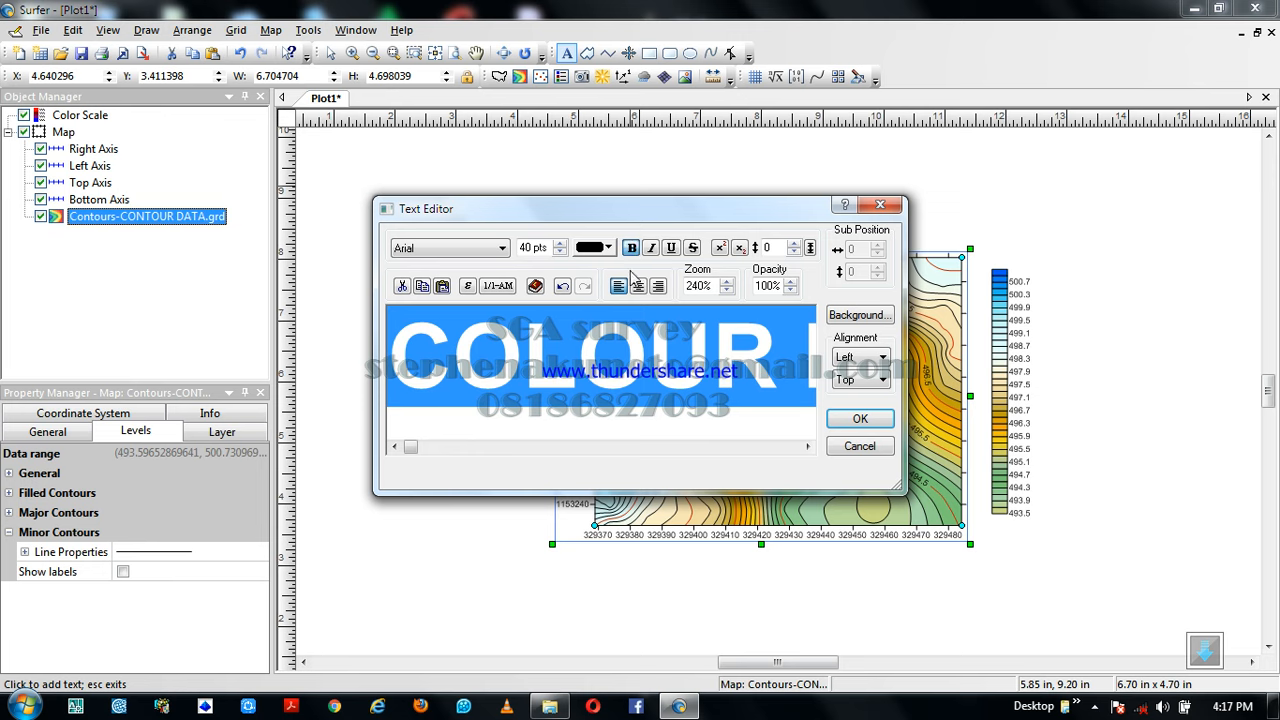
# Choose Forest Green as the title's background color and accept the text
pyautogui.click(860, 316)
pyautogui.click(640, 343)
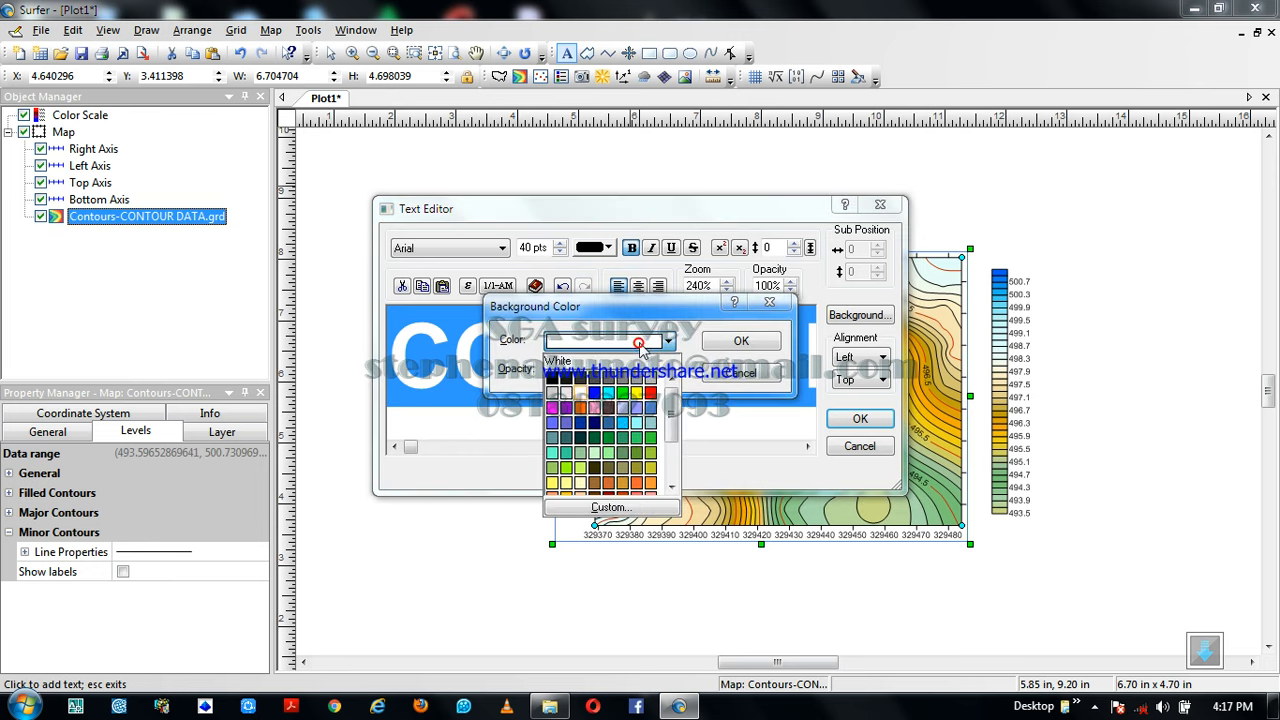
pyautogui.click(596, 438)
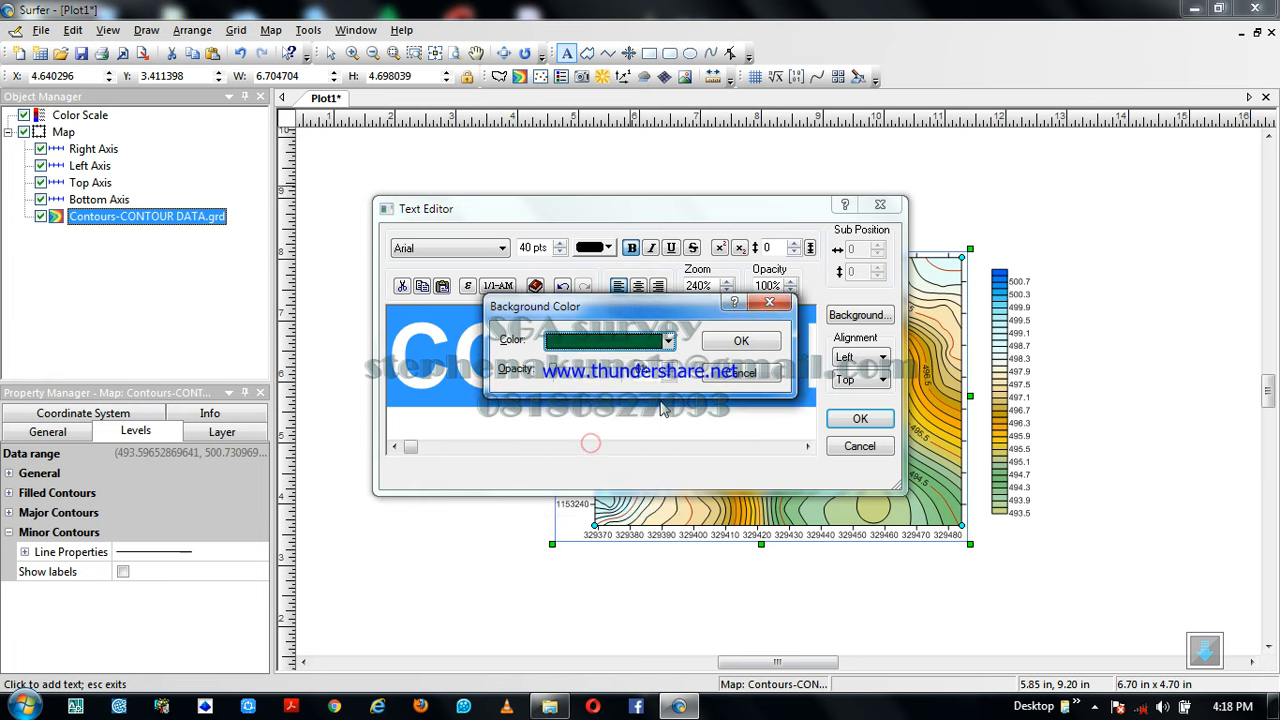
pyautogui.click(744, 341)
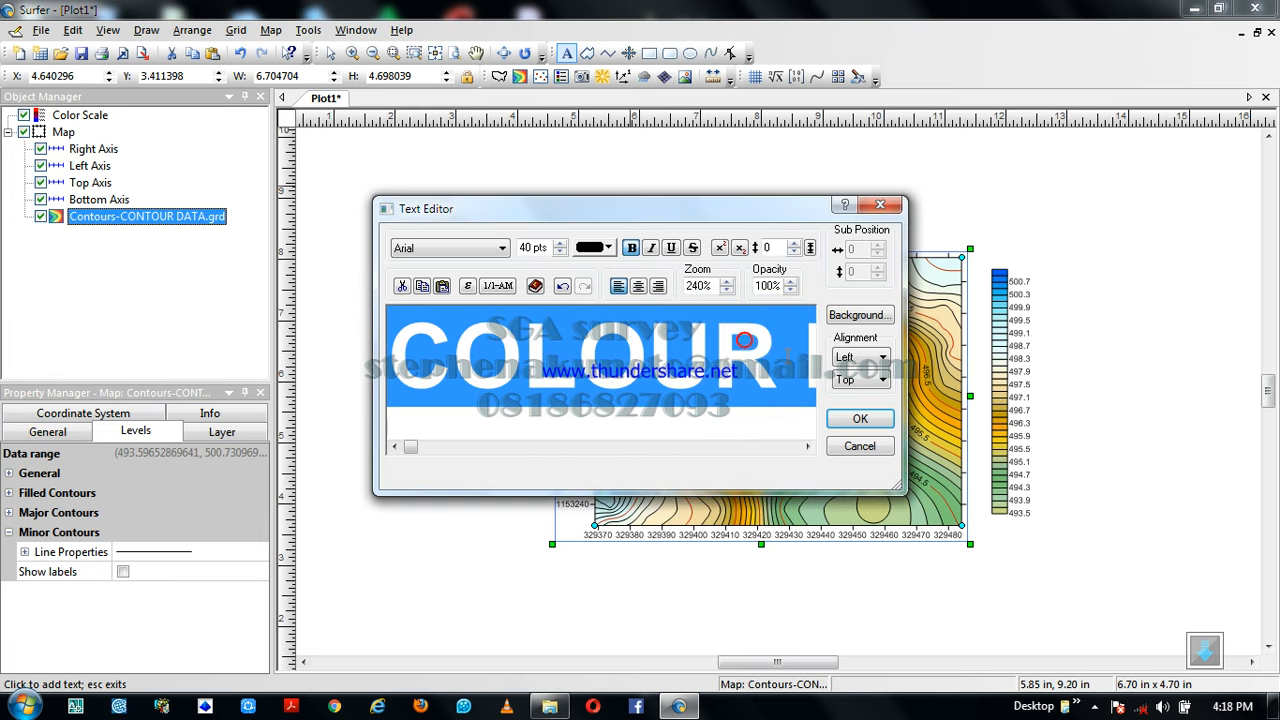
pyautogui.click(862, 420)
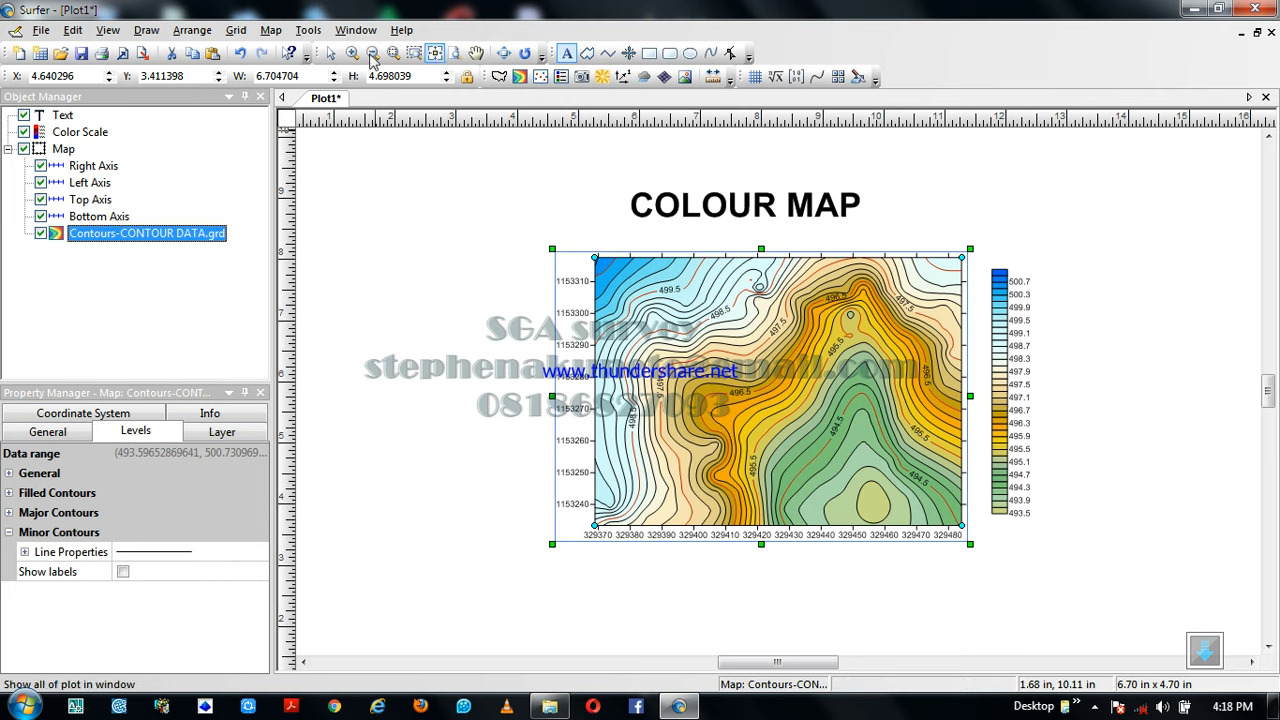
# Move the COLOUR MAP title so it sits centered just above the map
pyautogui.click(331, 53)
pyautogui.click(748, 206)
pyautogui.moveTo(762, 216); pyautogui.dragTo(800, 226)
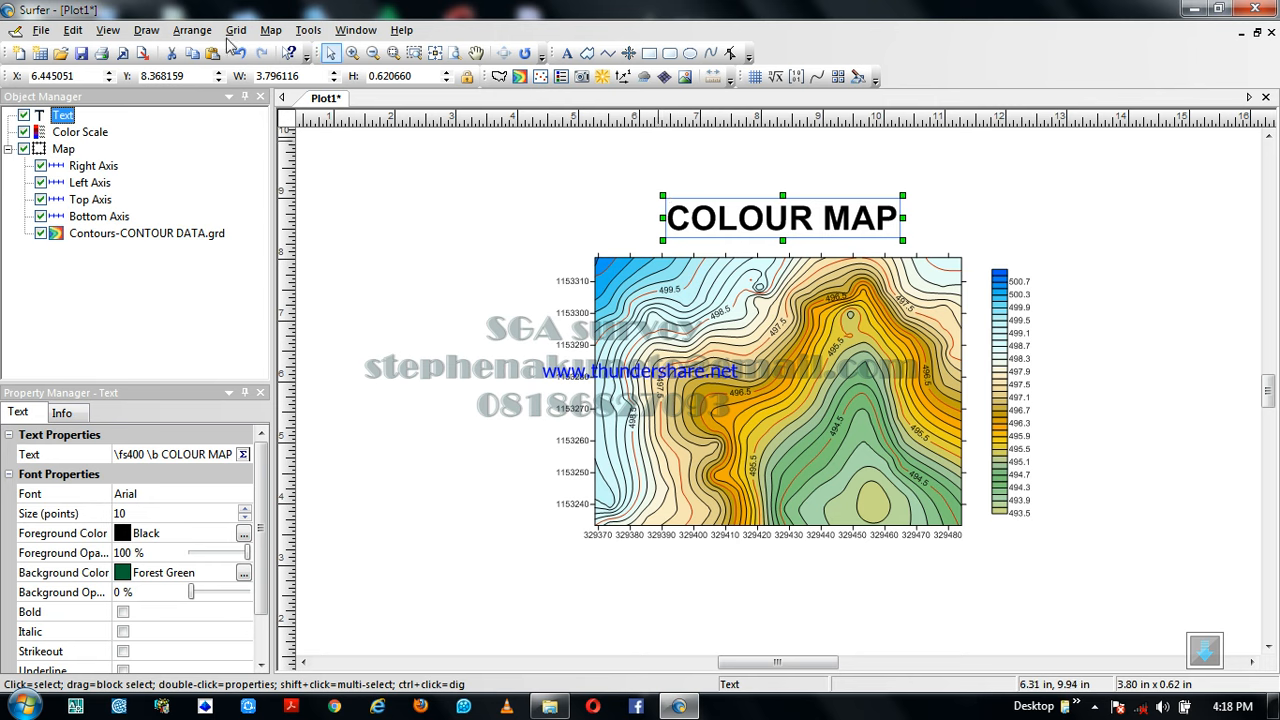
# Add a scale bar to the contour map and position it centered below the bottom axis
pyautogui.click(724, 326)
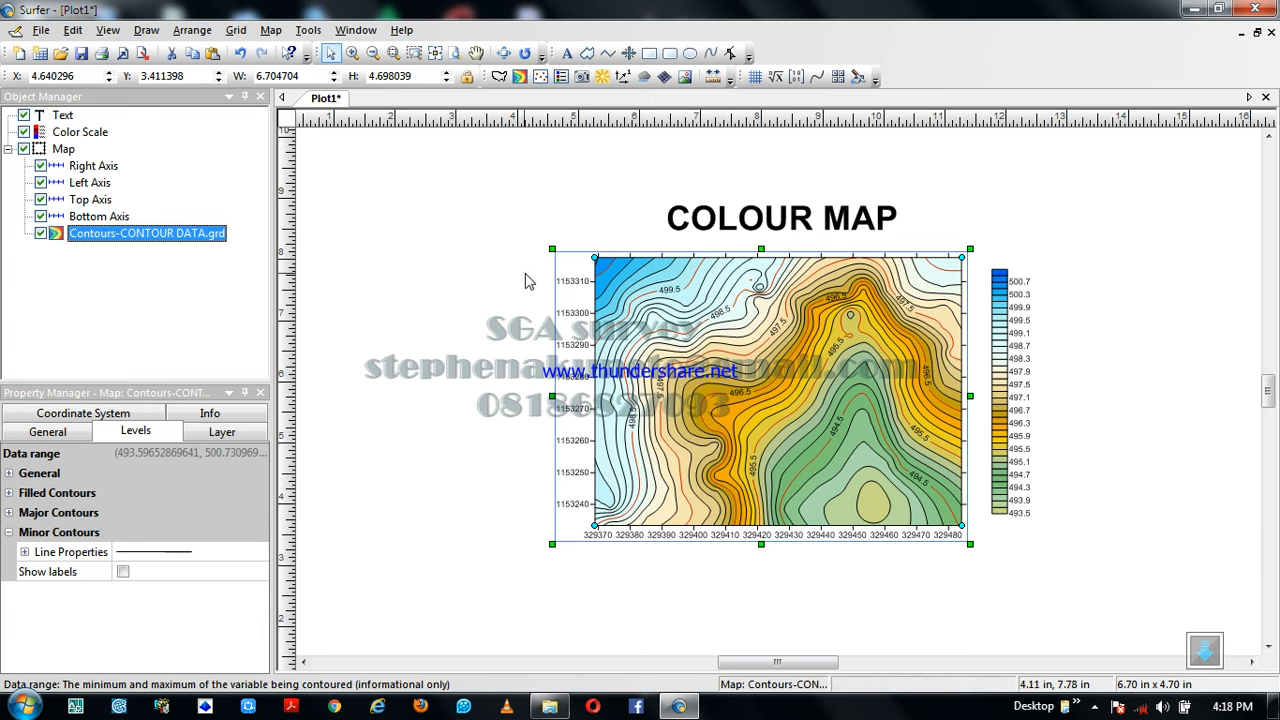
pyautogui.click(272, 30)
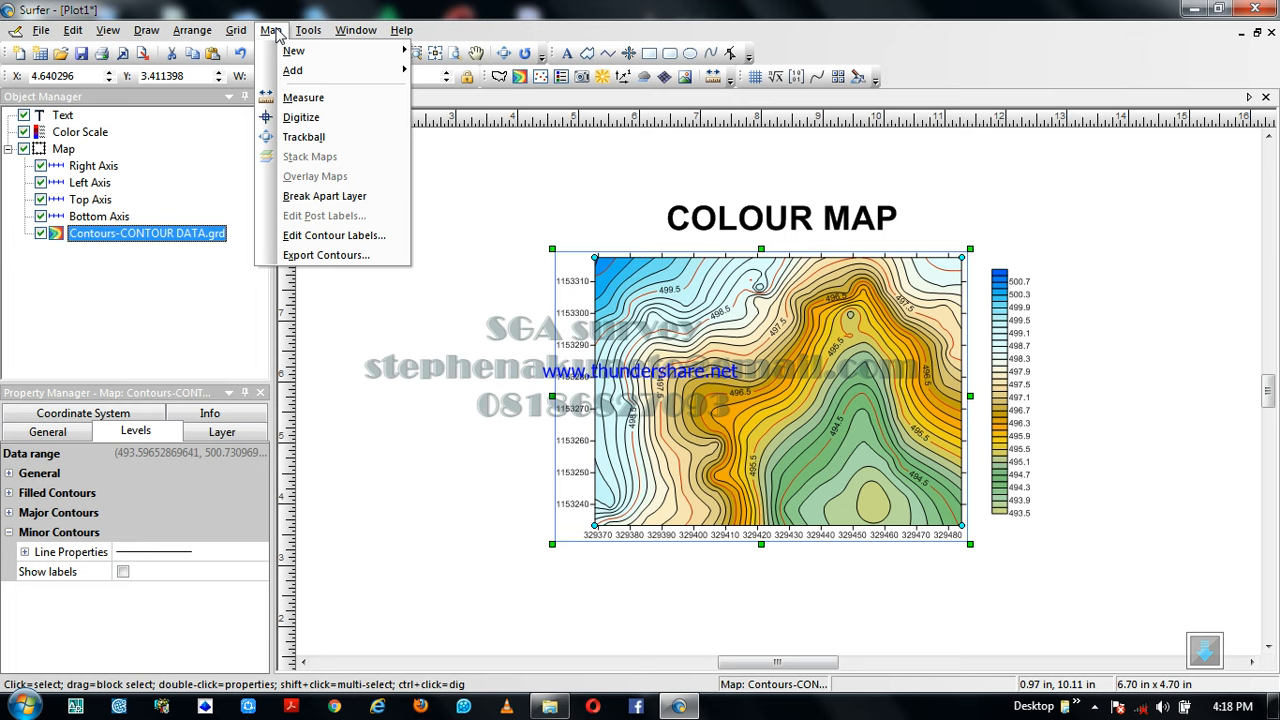
pyautogui.moveTo(292, 80)
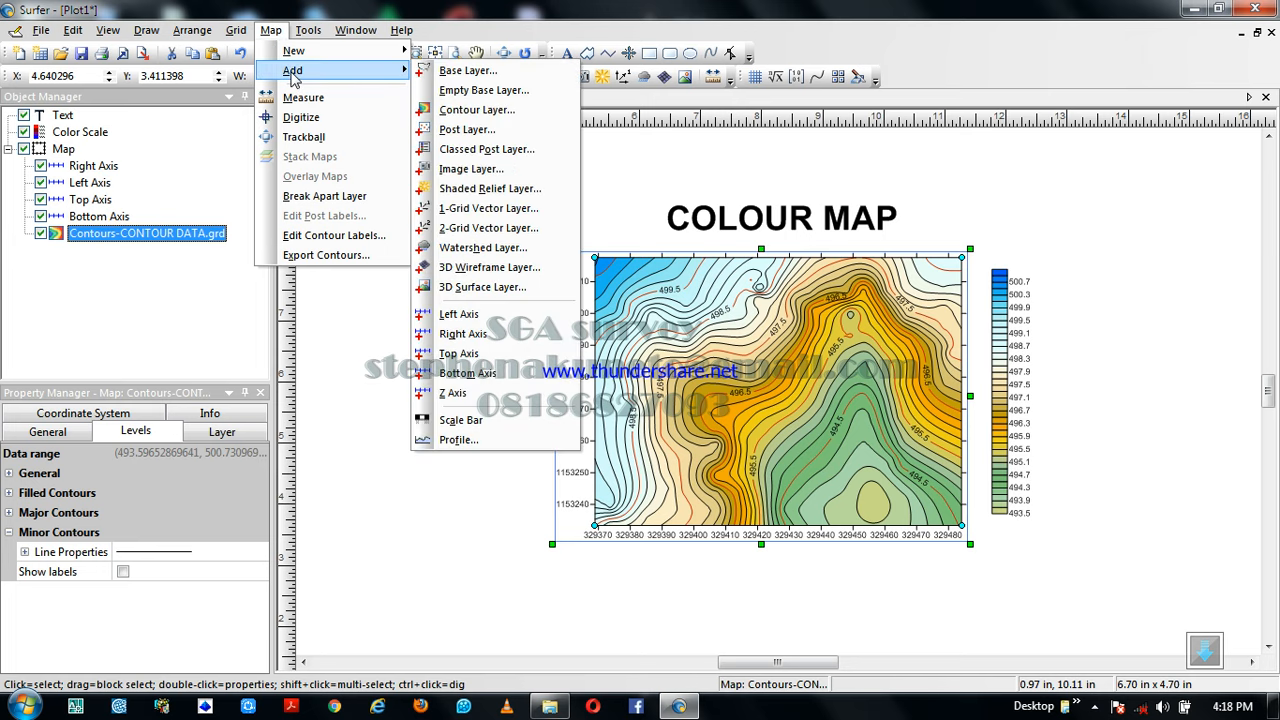
pyautogui.click(466, 424)
pyautogui.click(759, 578)
pyautogui.moveTo(778, 582); pyautogui.dragTo(816, 597)
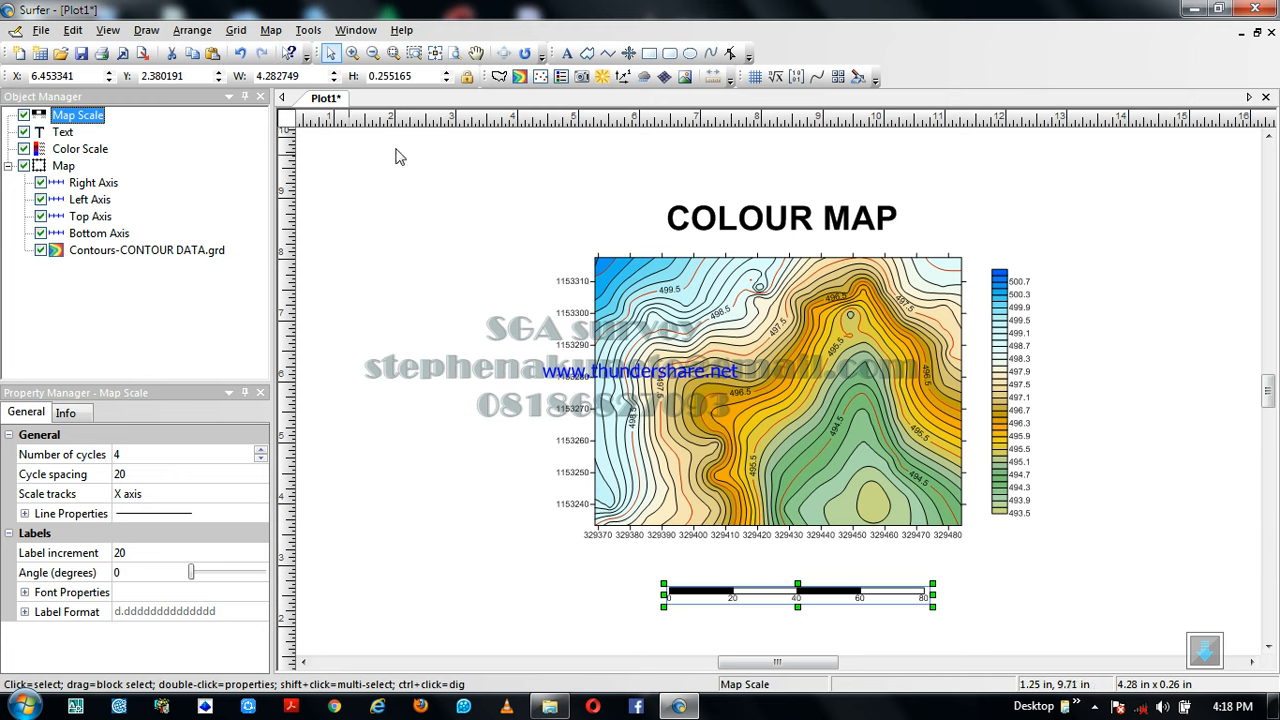
# Draw a rectangular border enclosing the title, map, color scale and scale bar
pyautogui.click(655, 58)
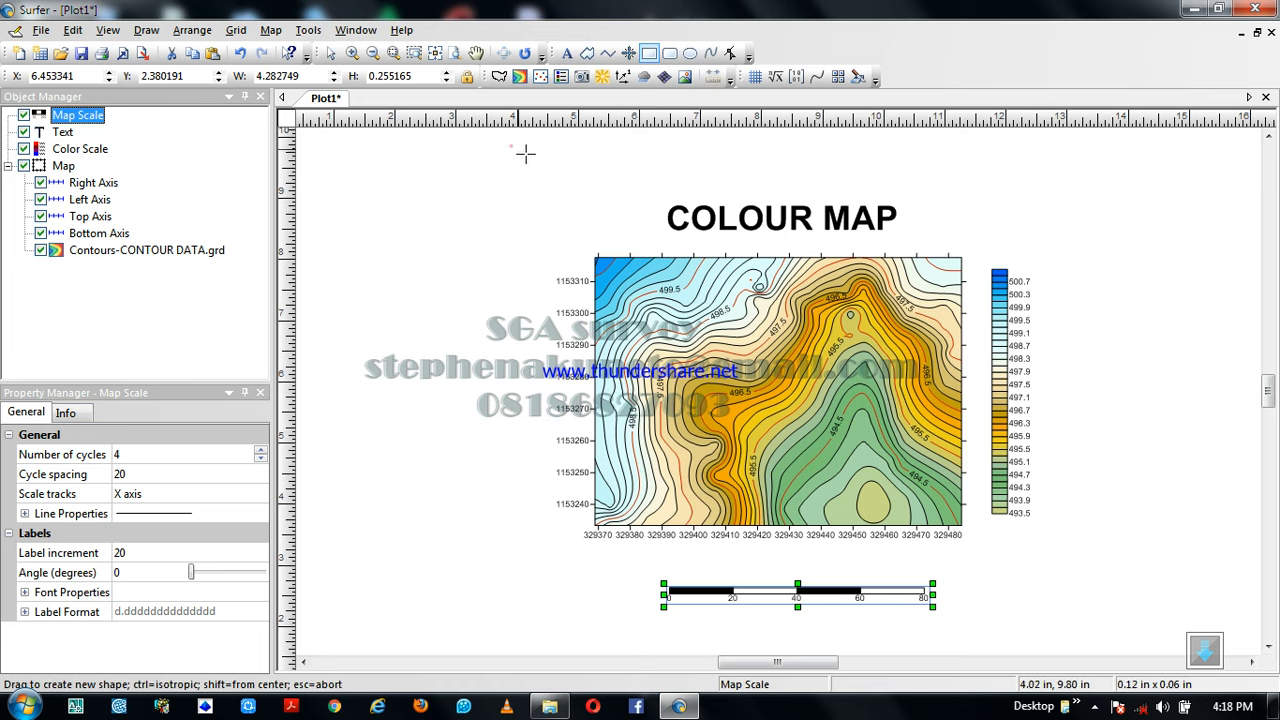
pyautogui.scroll(-1, 1109, 623)
pyautogui.moveTo(1109, 623); pyautogui.dragTo(1101, 624)
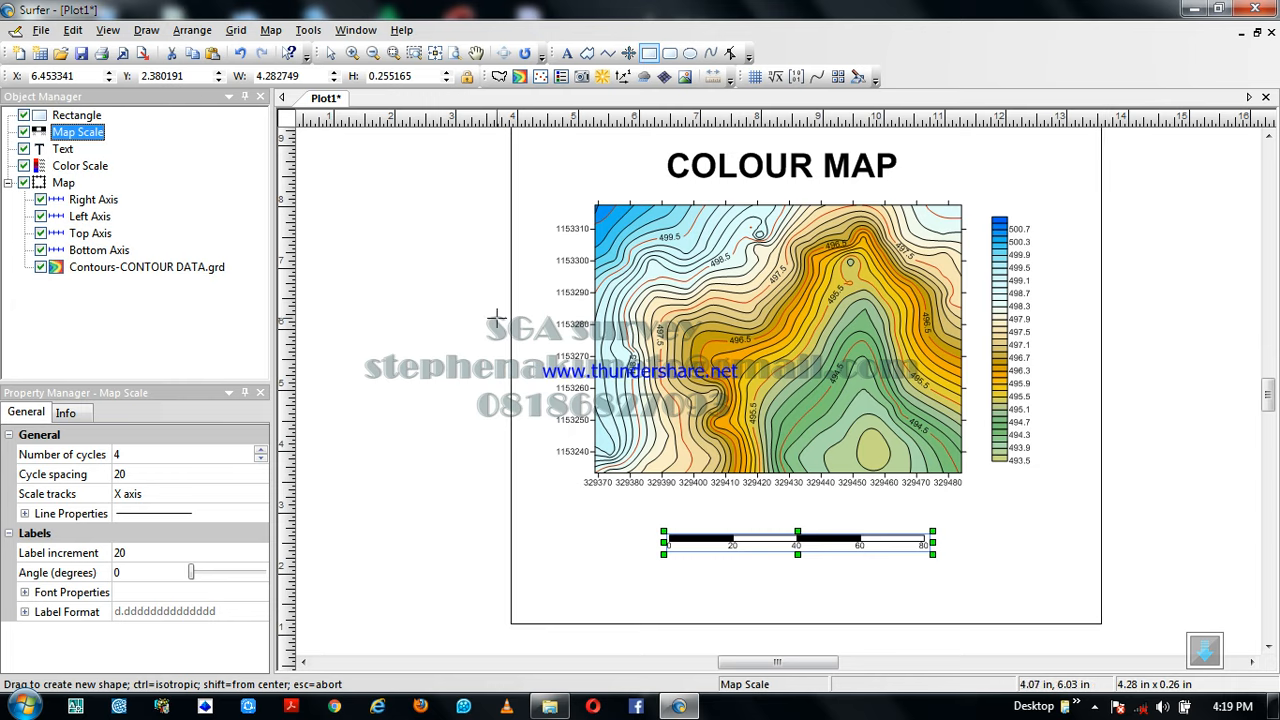
pyautogui.scroll(-2, 474, 270)
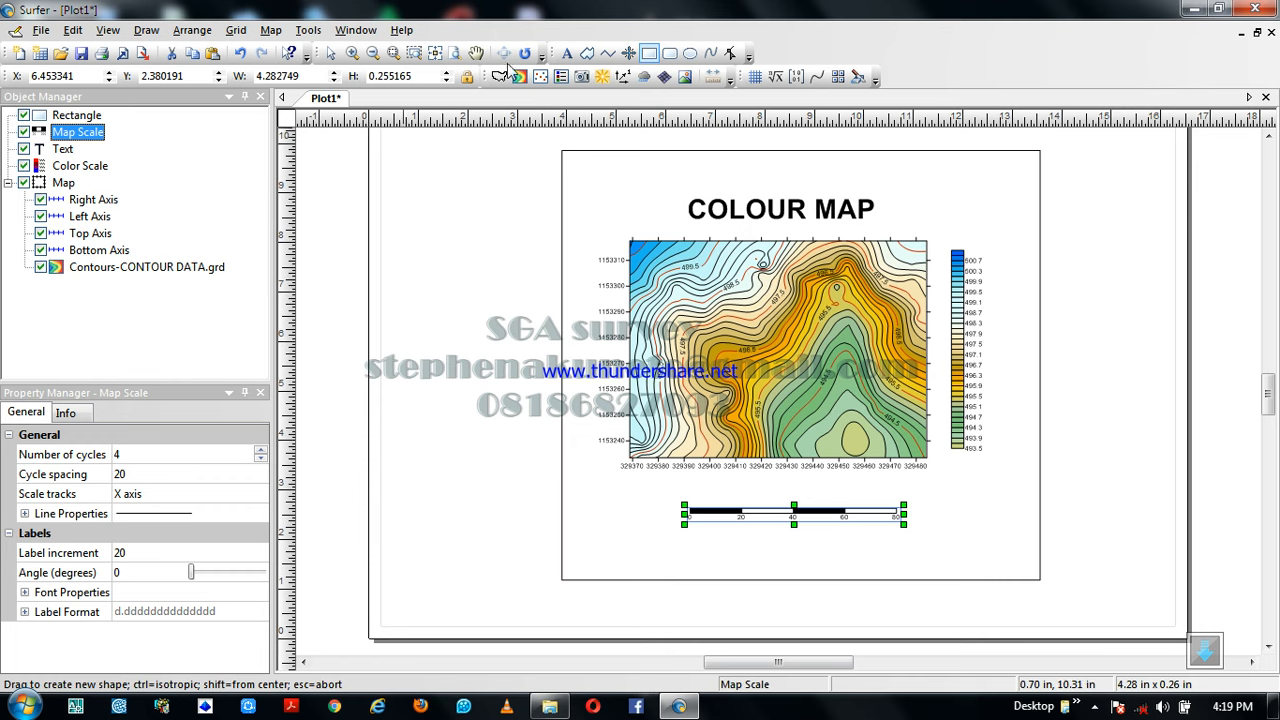
pyautogui.click(331, 55)
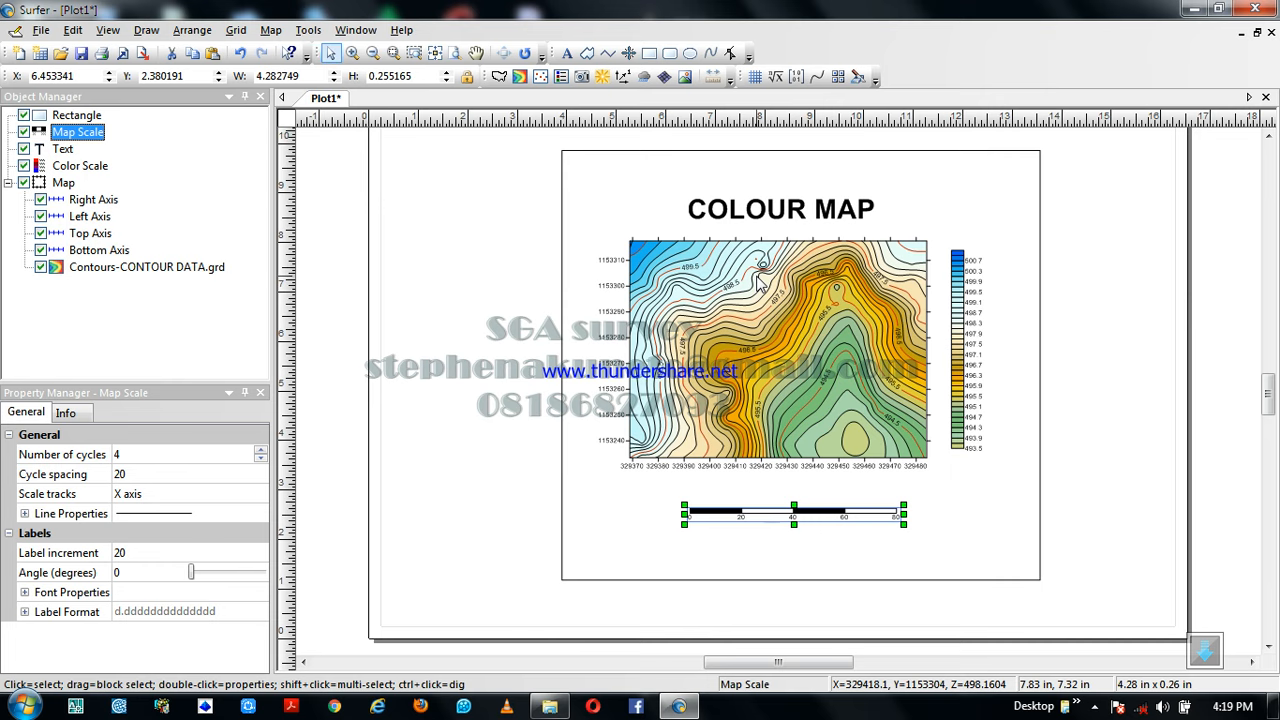
# Export the plot to the SURFER TUTORIALS folder as a PDF (Vector) file named COLOUR MAP, keeping the default export options
pyautogui.click(40, 31)
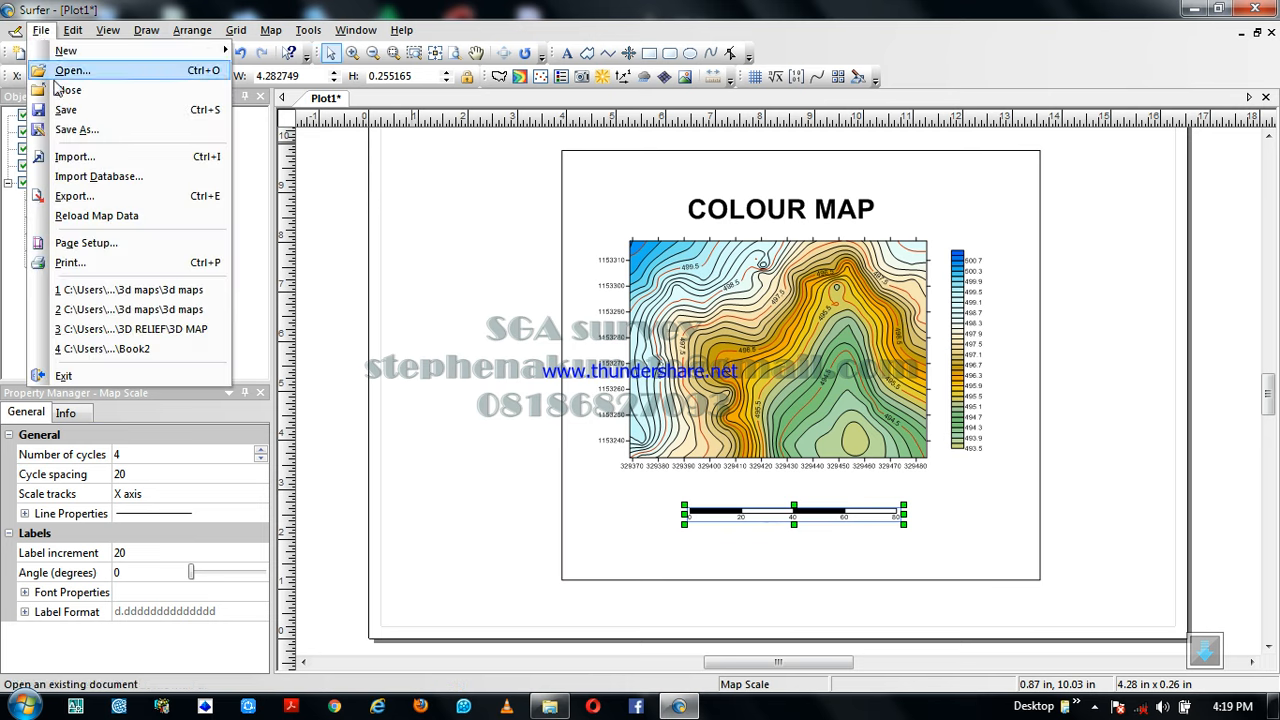
pyautogui.click(73, 200)
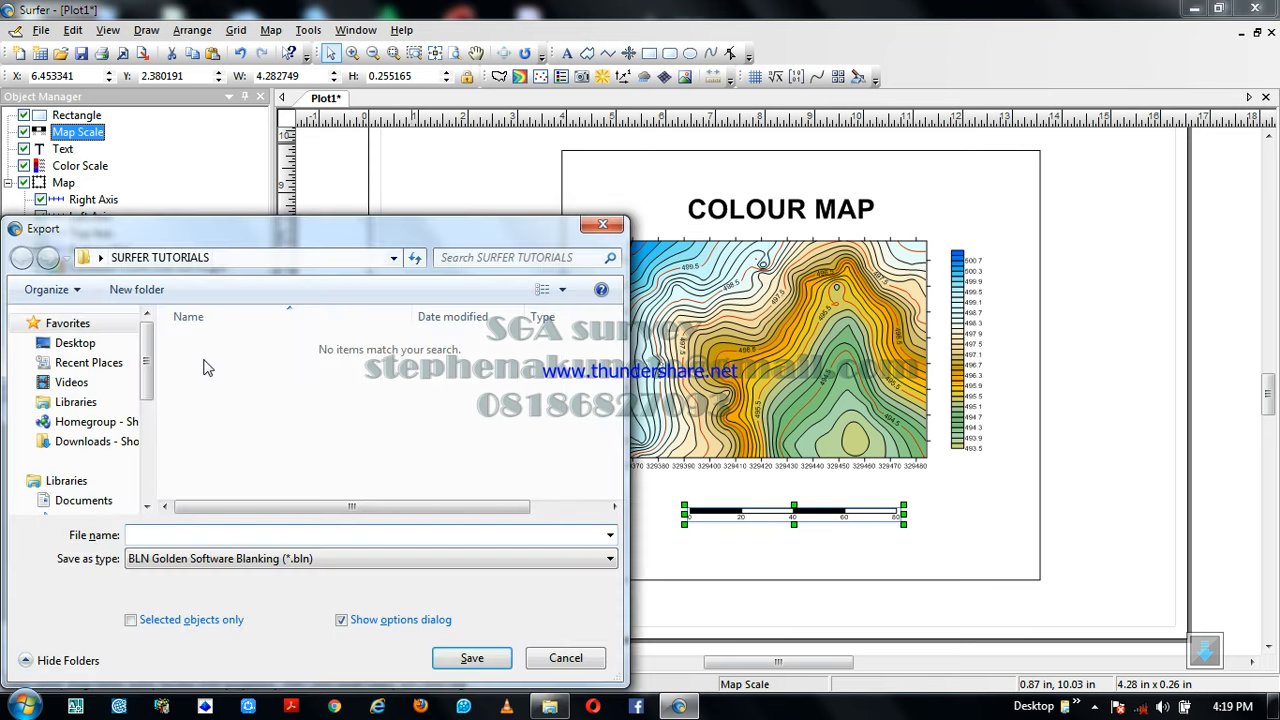
pyautogui.click(262, 558)
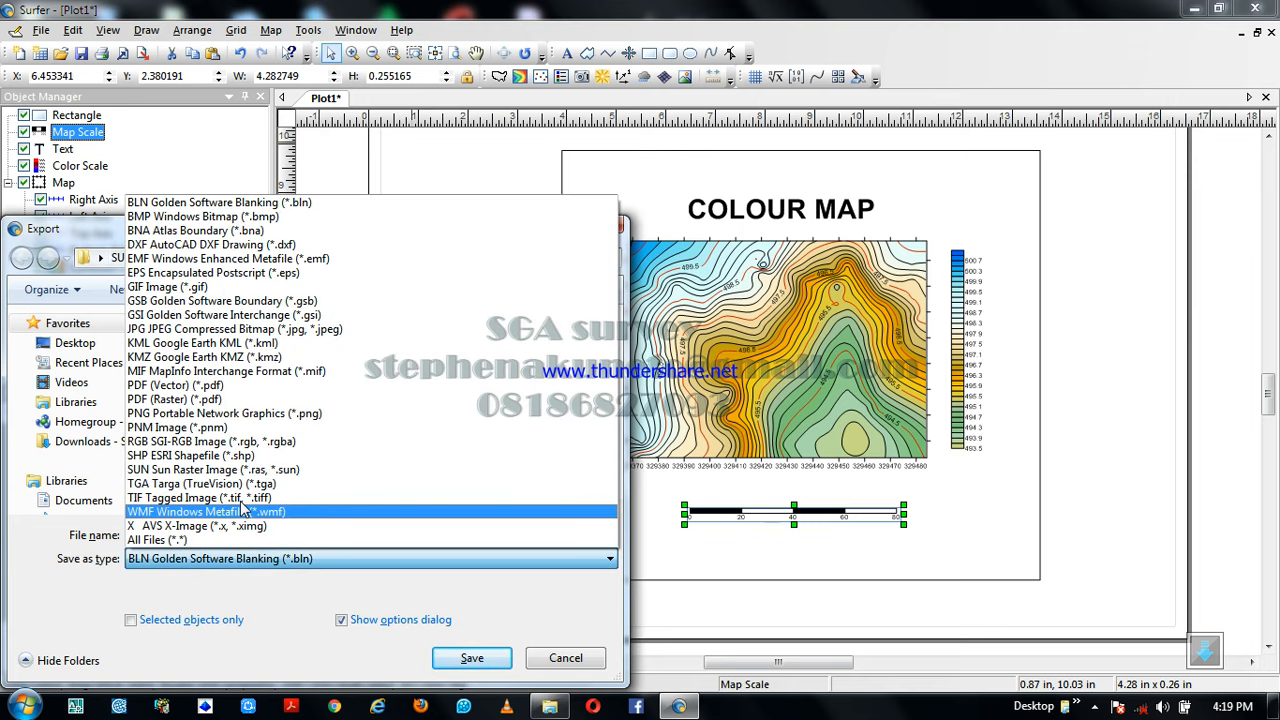
pyautogui.click(203, 388)
pyautogui.click(162, 534)
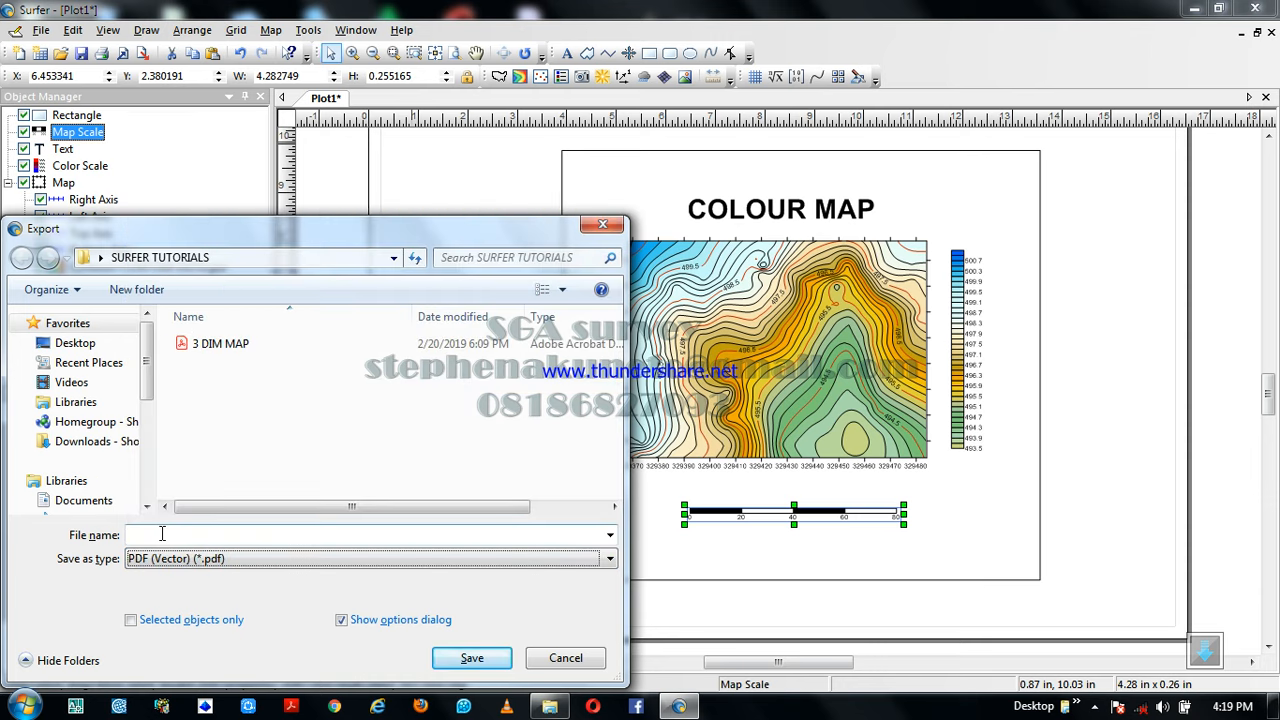
pyautogui.click(162, 534)
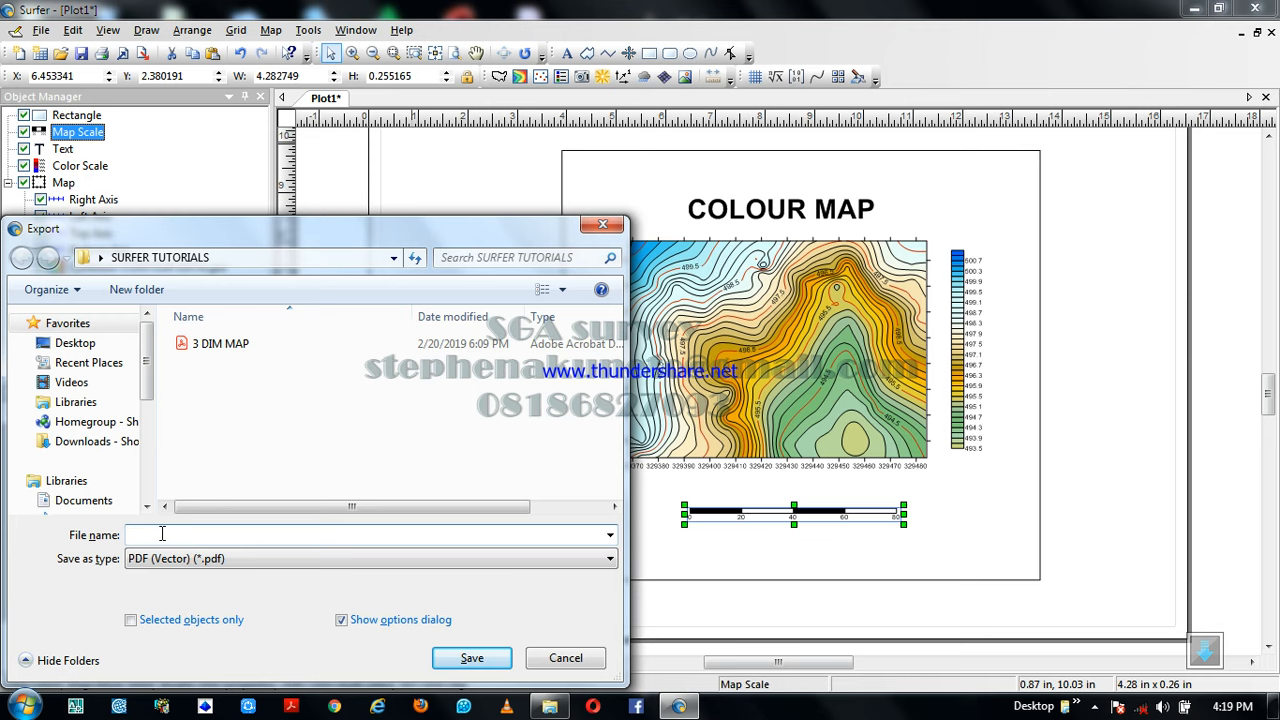
pyautogui.write('CO')
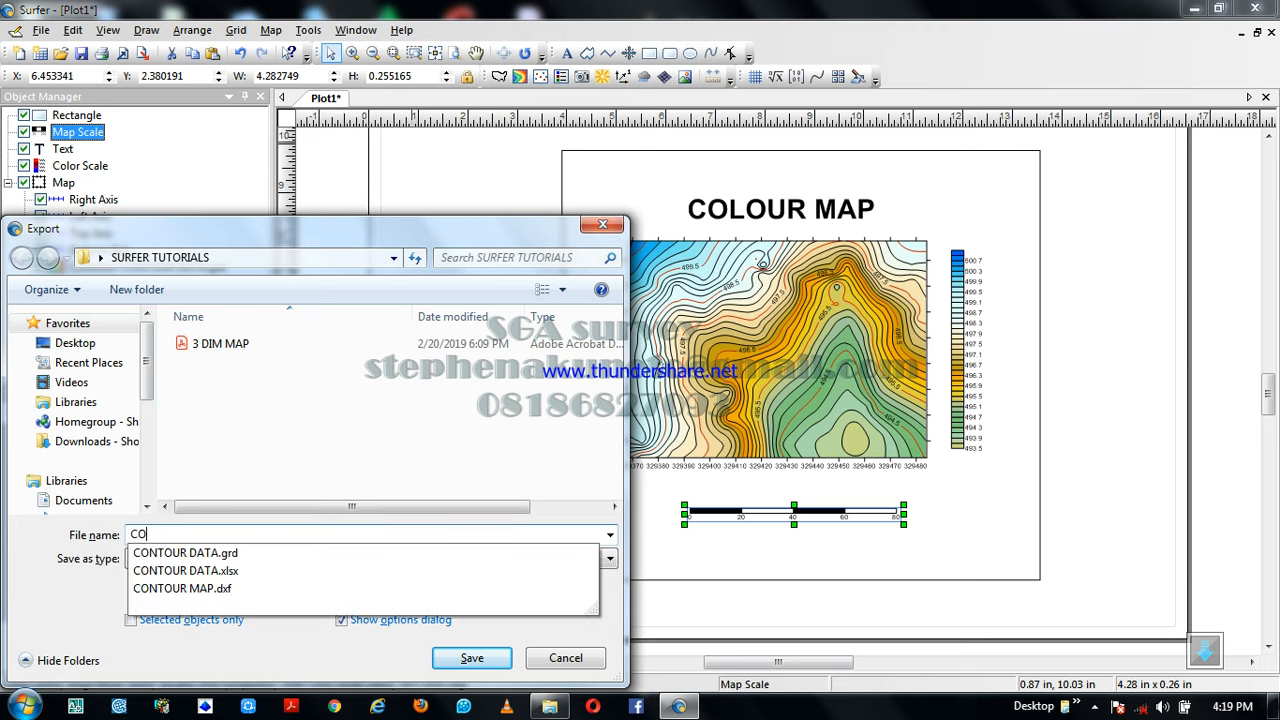
pyautogui.write('LOUR')
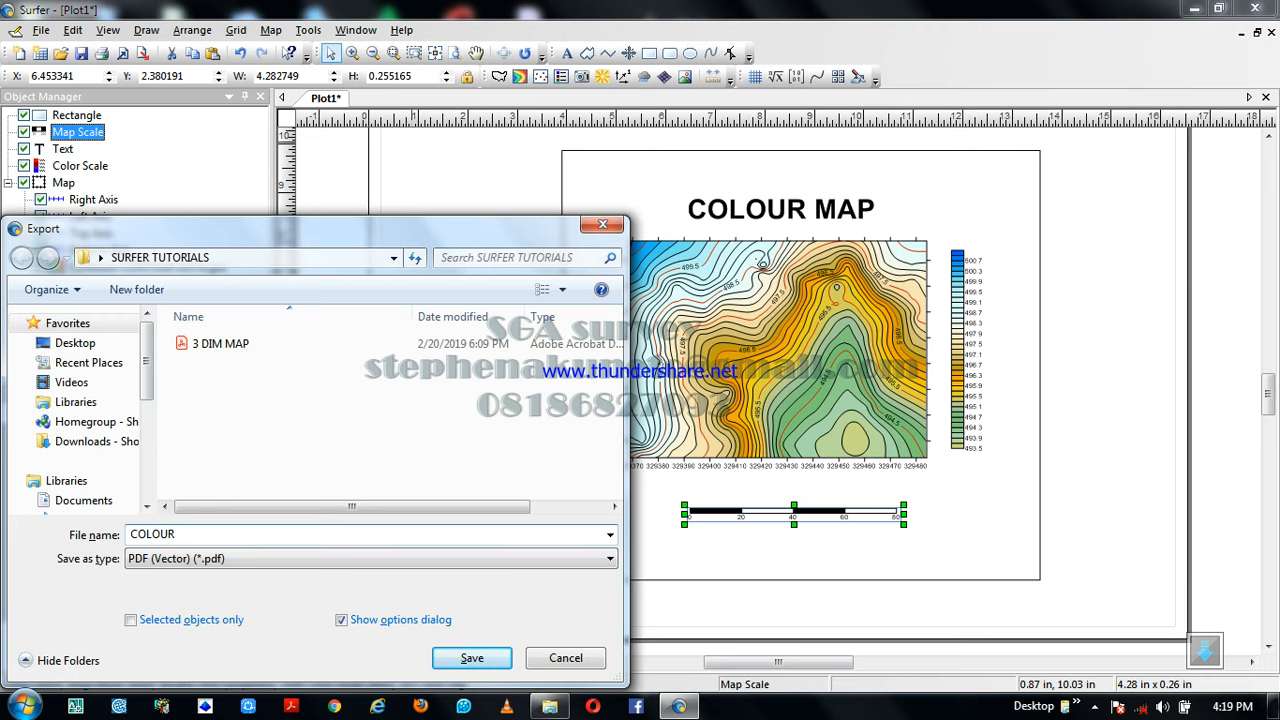
pyautogui.write(' MAP')
pyautogui.click(470, 659)
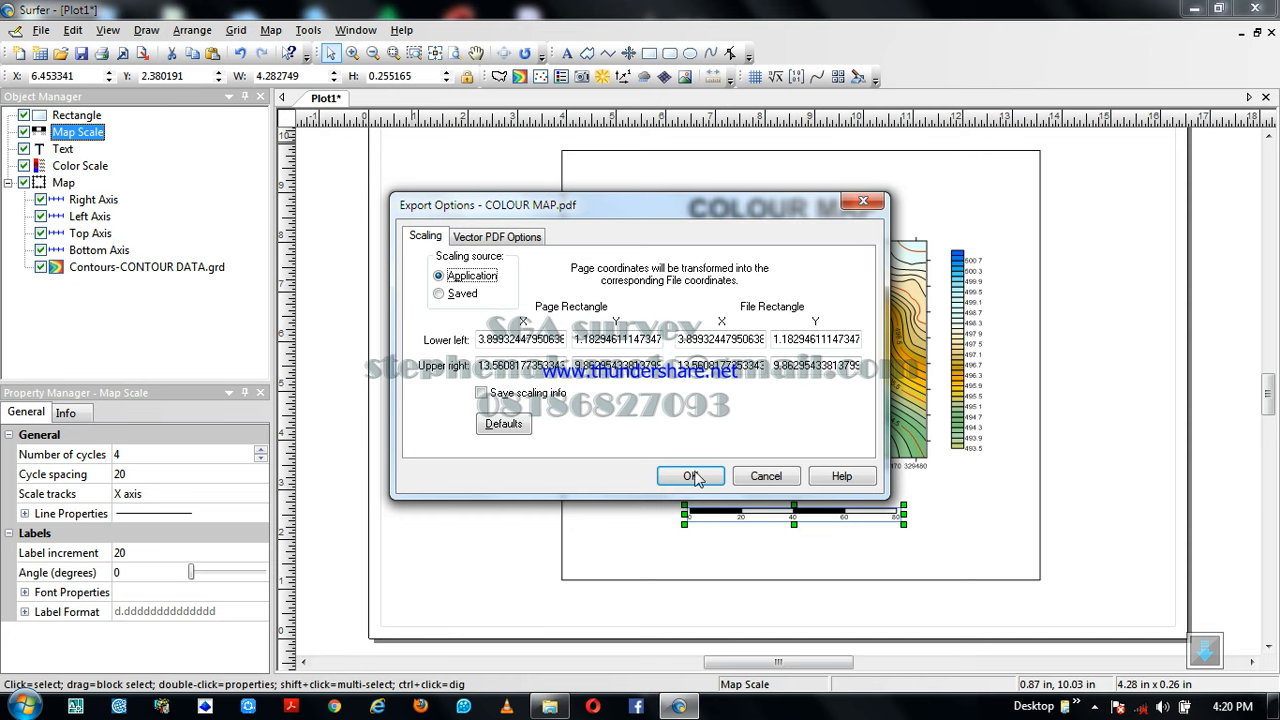
pyautogui.click(692, 477)
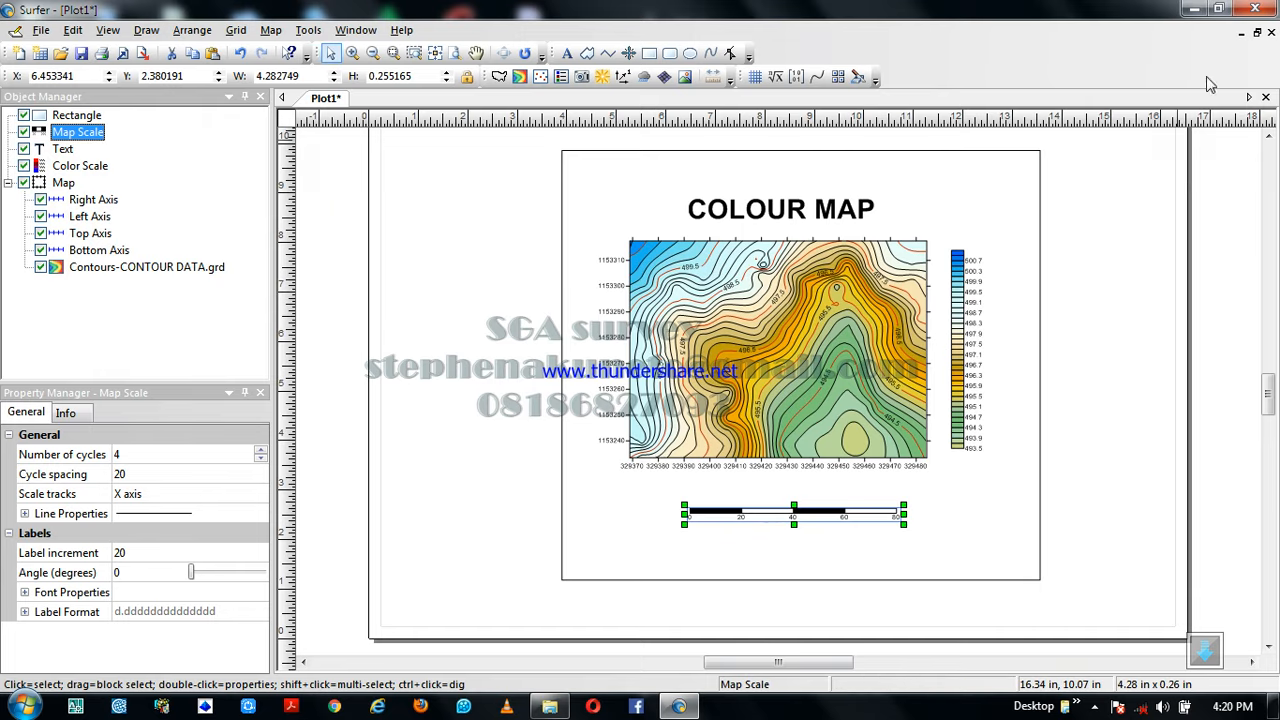
# Minimize the open windows and open the SURFER TUTORIALS folder on the desktop
pyautogui.click(1193, 9)
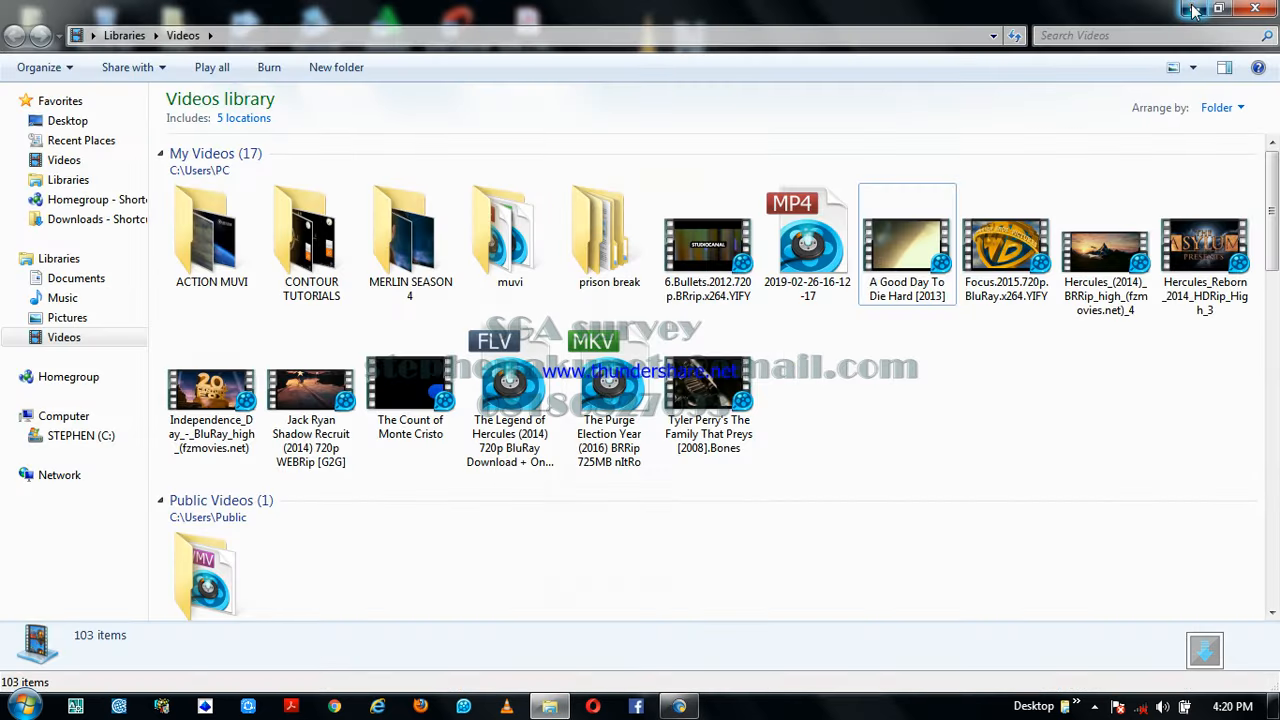
pyautogui.click(1193, 9)
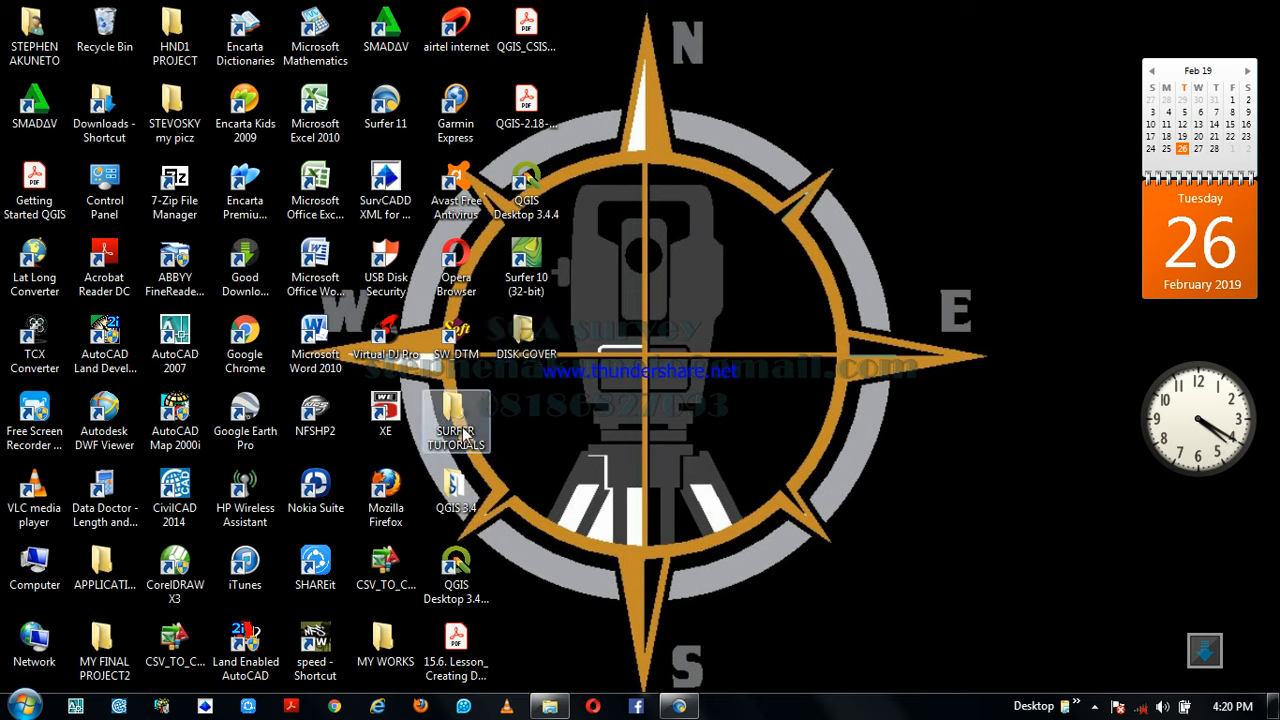
pyautogui.click(461, 425)
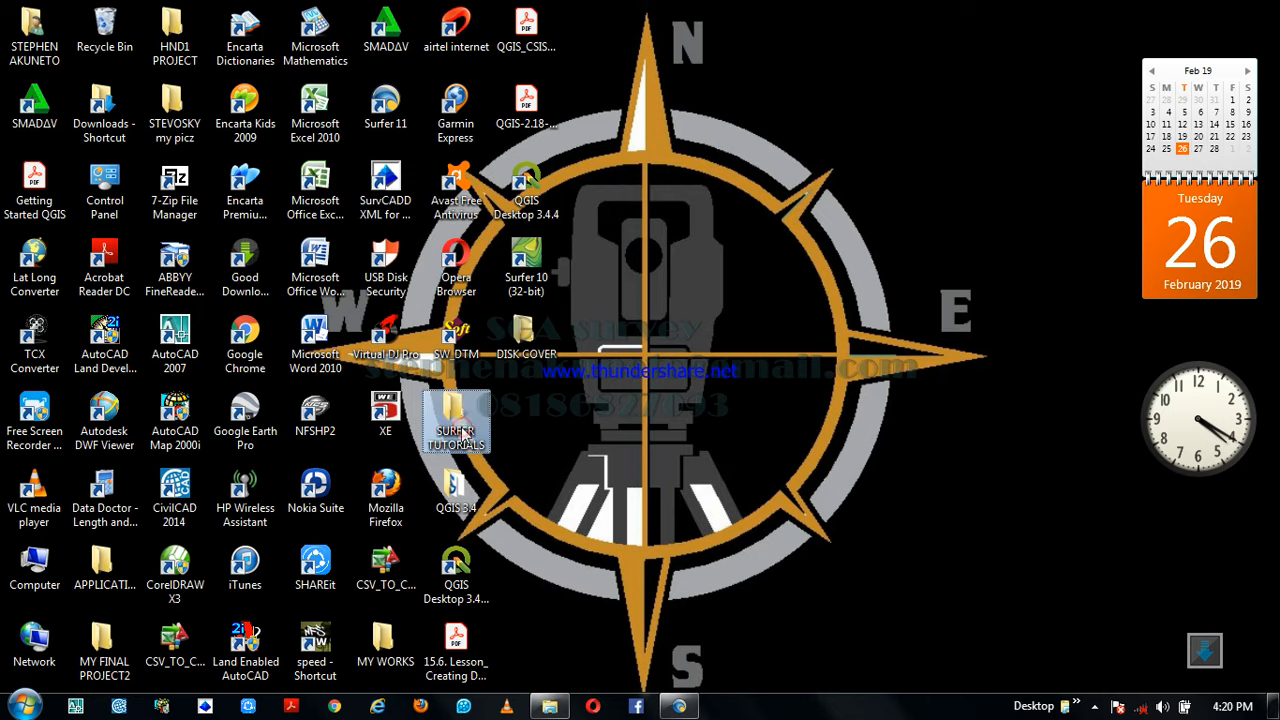
pyautogui.rightClick(461, 425)
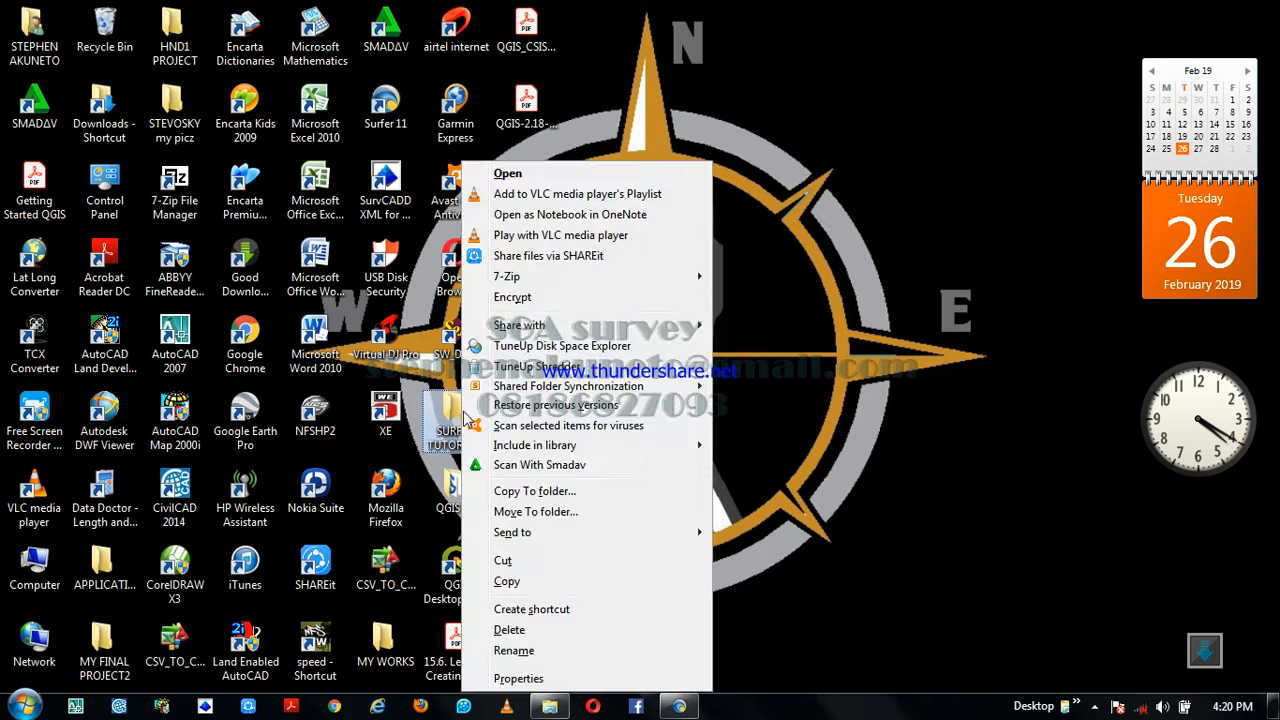
pyautogui.click(541, 176)
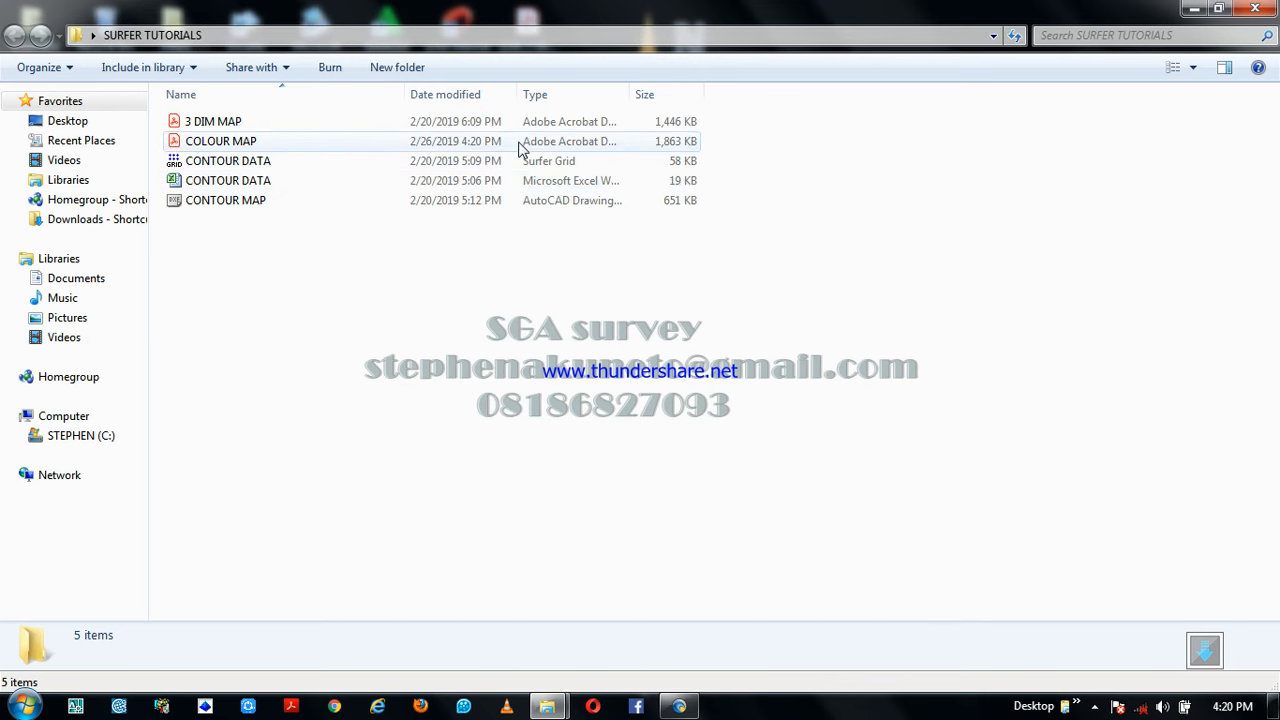
# Open the exported COLOUR MAP PDF with Adobe Acrobat Reader DC
pyautogui.click(520, 148)
pyautogui.rightClick(520, 147)
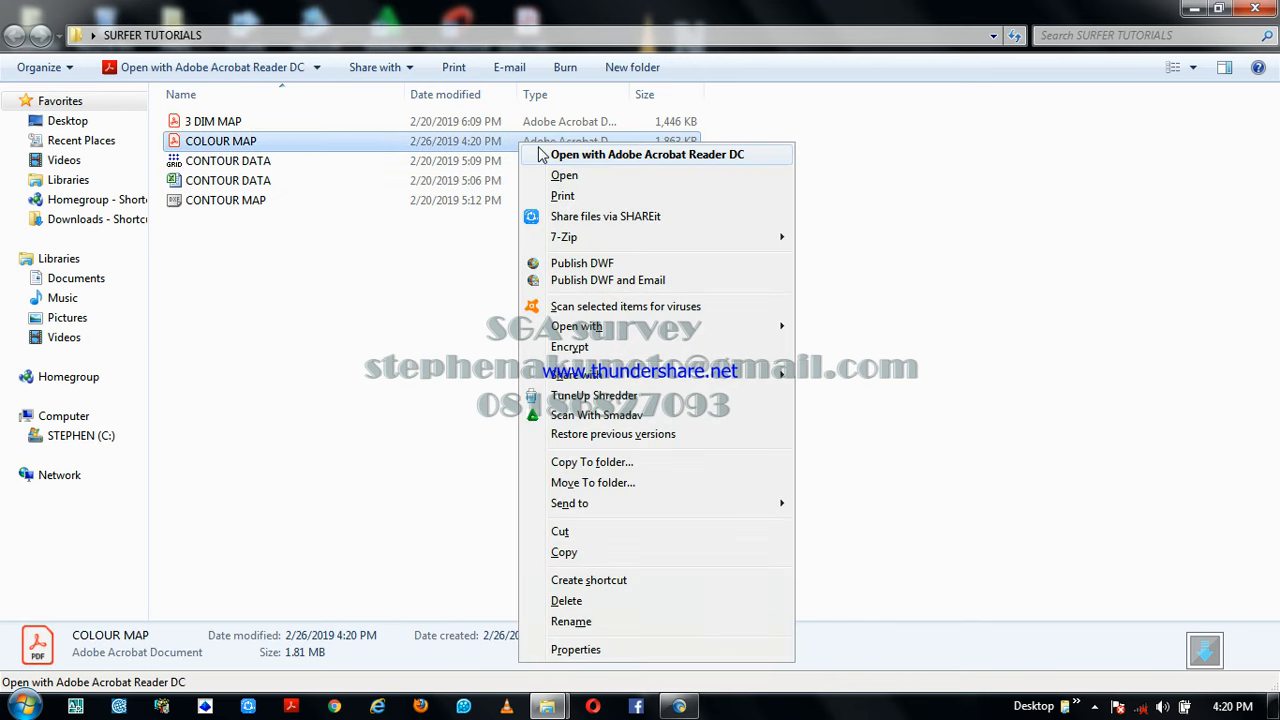
pyautogui.click(587, 157)
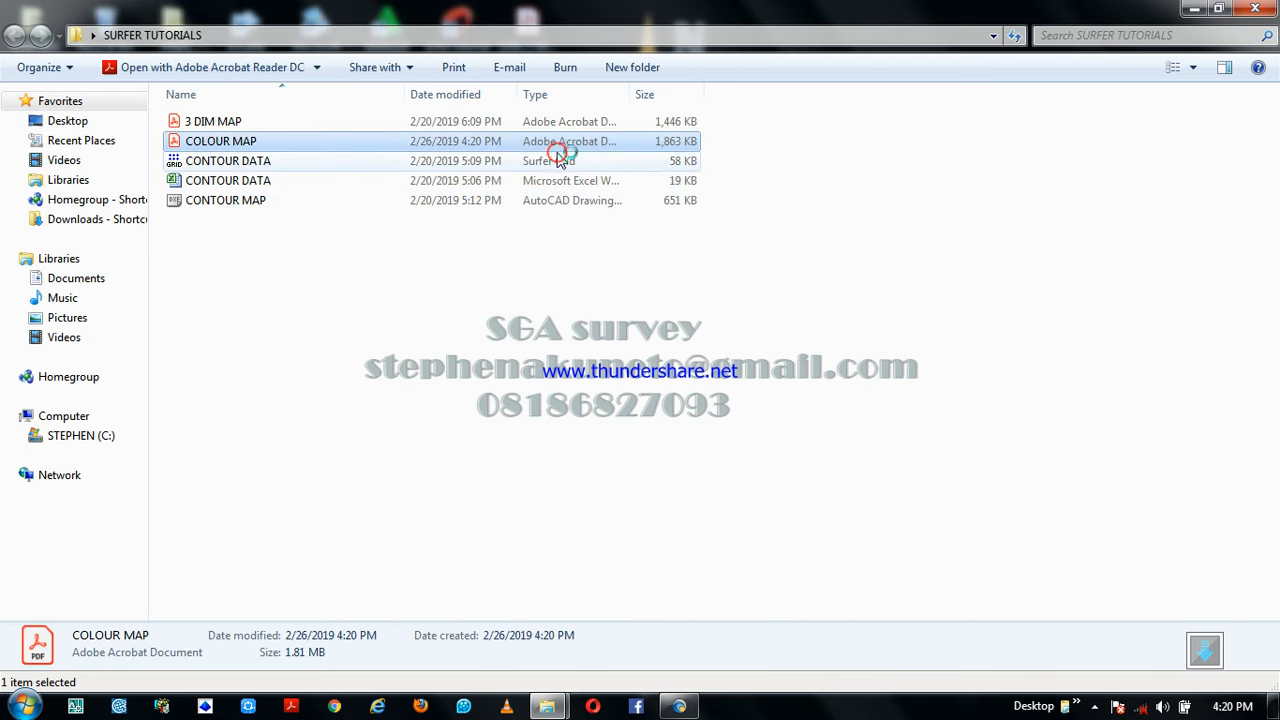